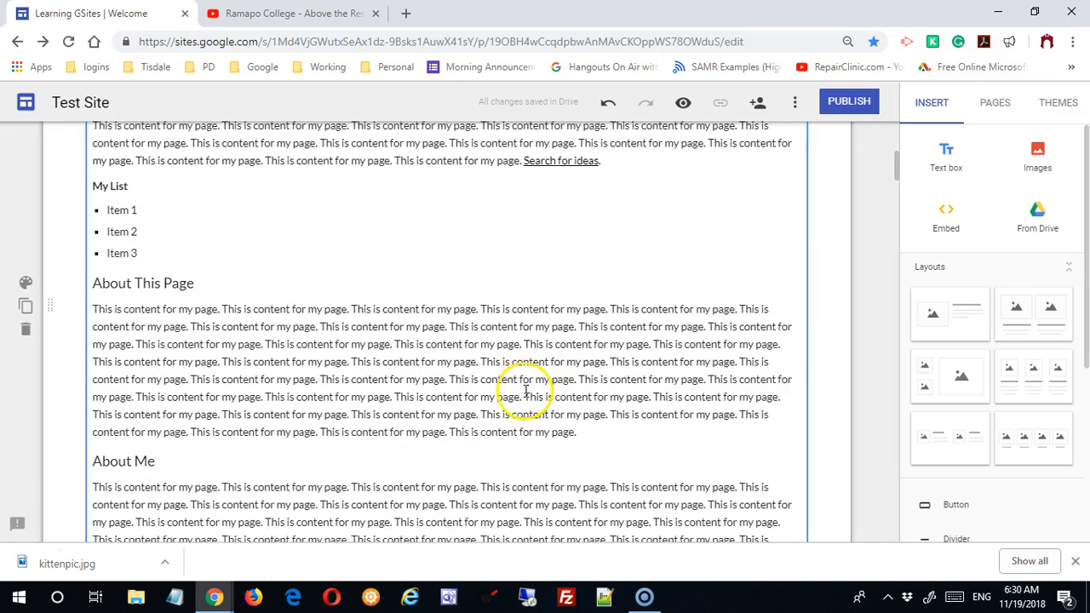
Move the embedded Drive folder list, located below the Symbaloo grid, toward the right within its section.
scroll(523, 362, down, 4)
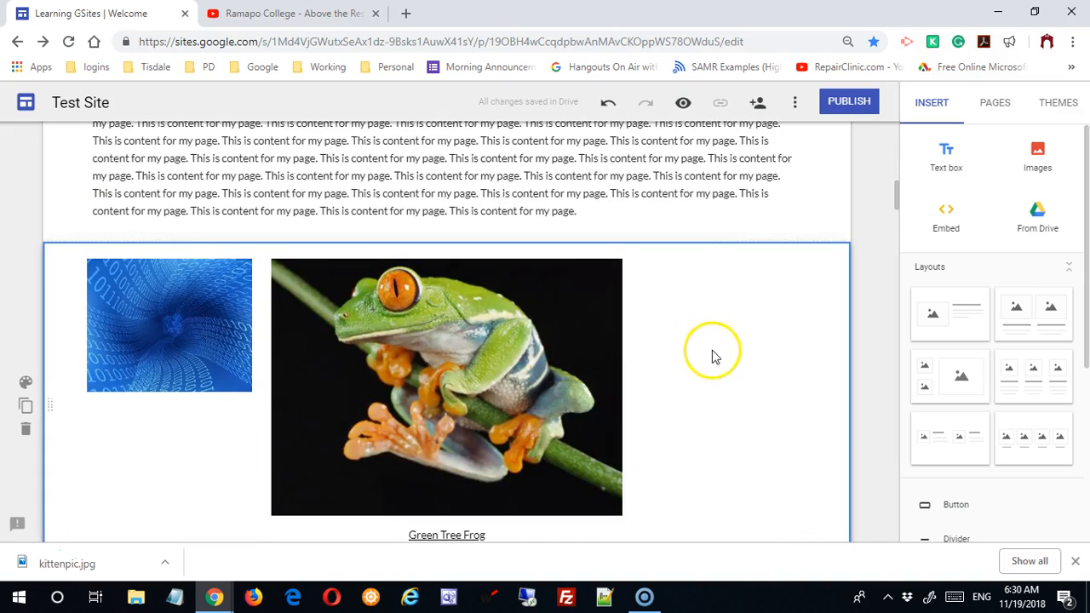
scroll(713, 356, down, 5)
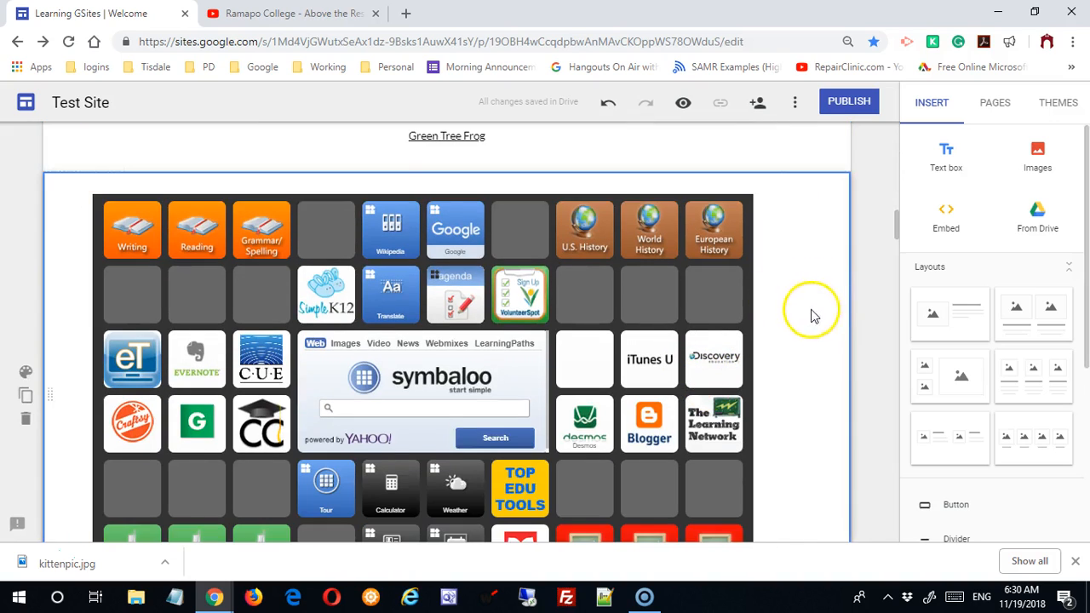
scroll(776, 377, down, 10)
scroll(760, 330, up, 5)
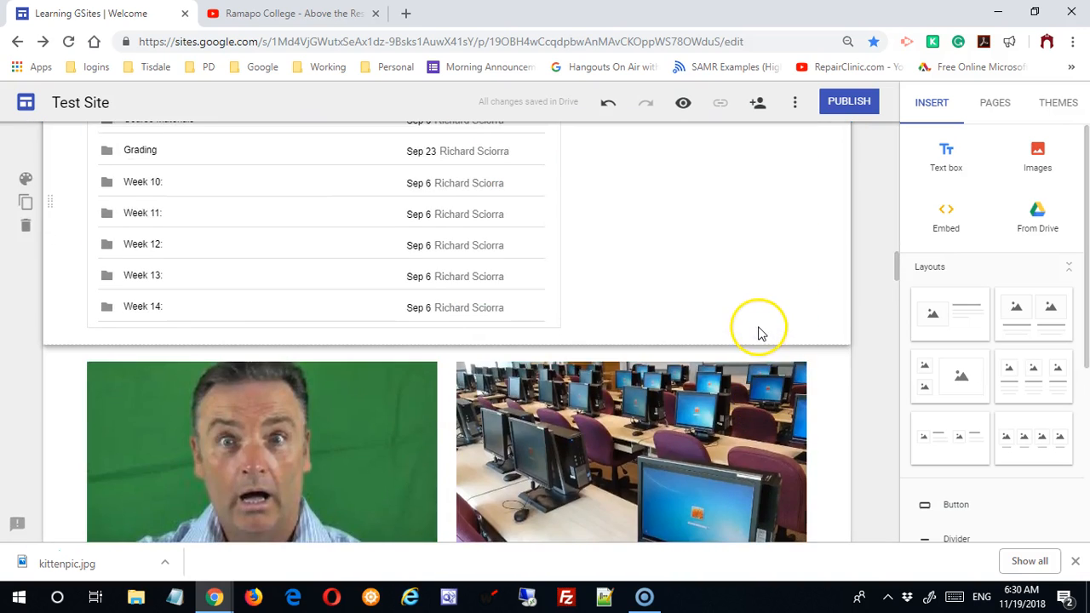
drag(422, 415, 511, 418)
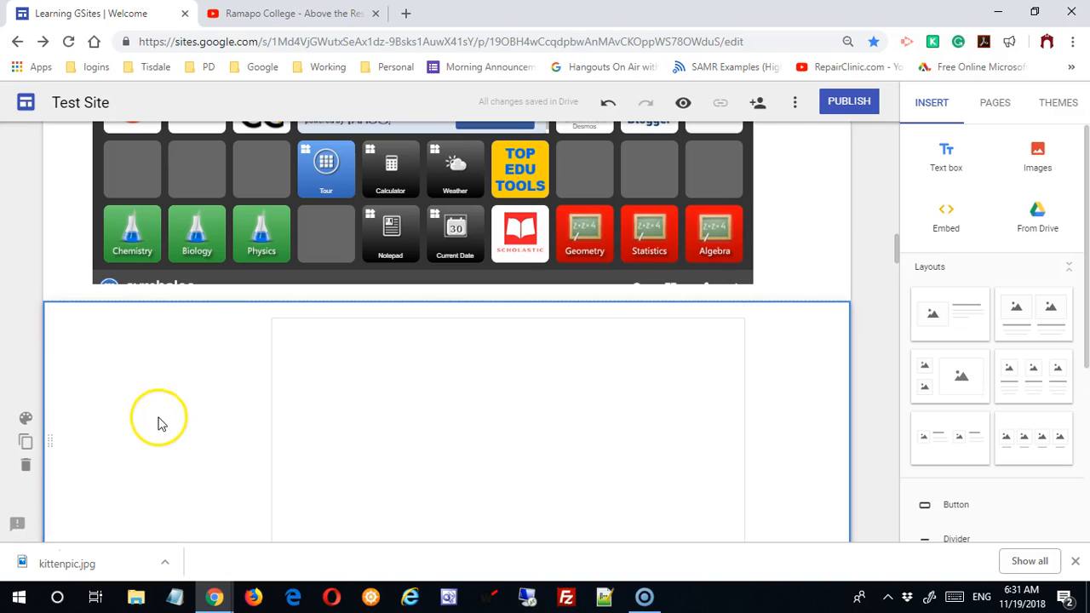
Choose to use an existing image as the folder-list section's background and pick the beach photo from the gallery.
click(26, 445)
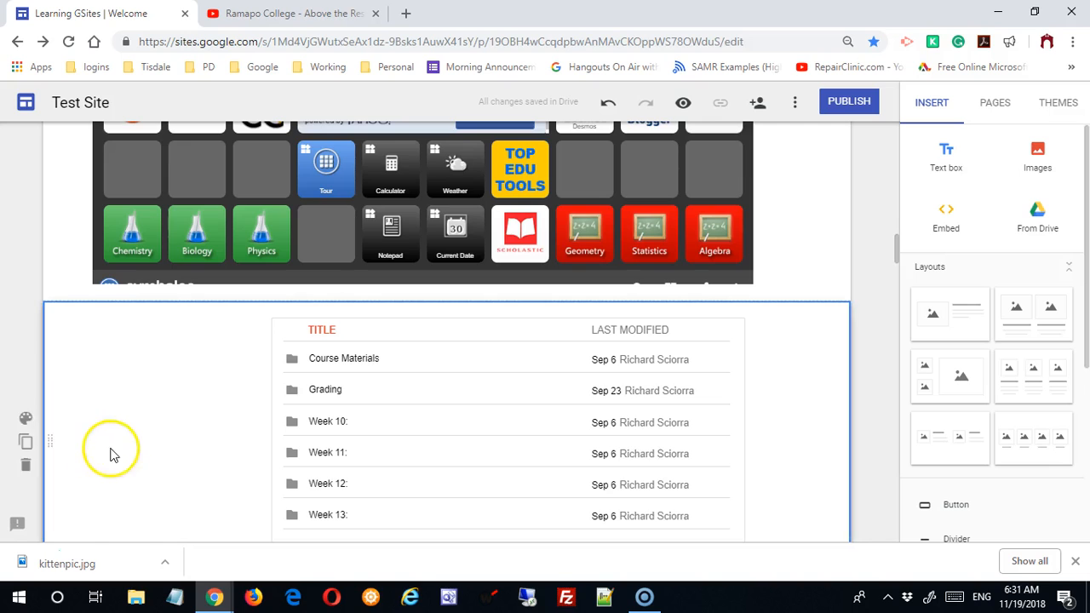
scroll(103, 431, down, 2)
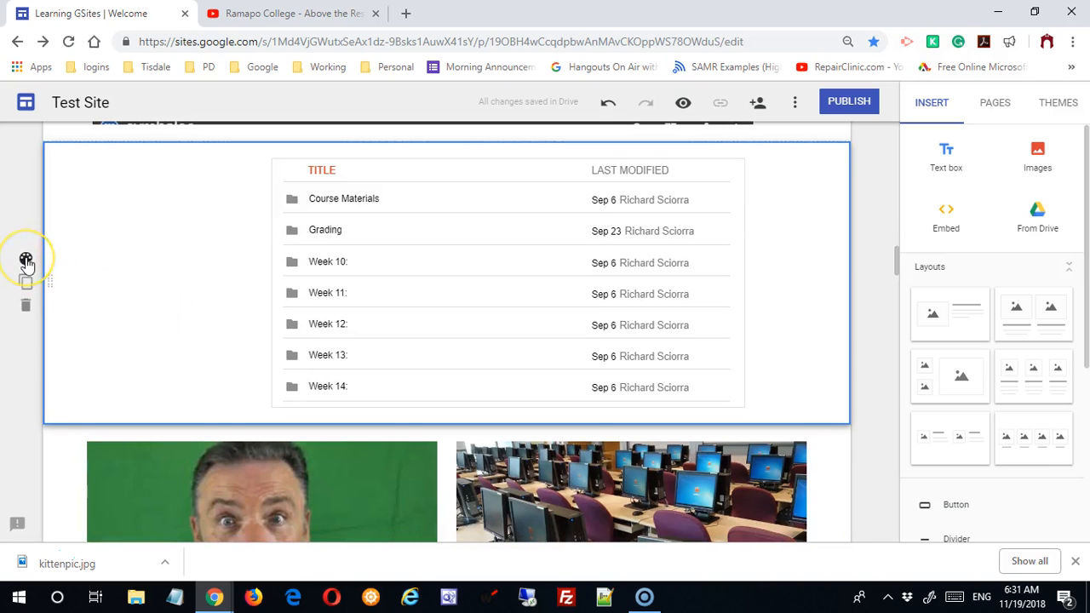
click(26, 260)
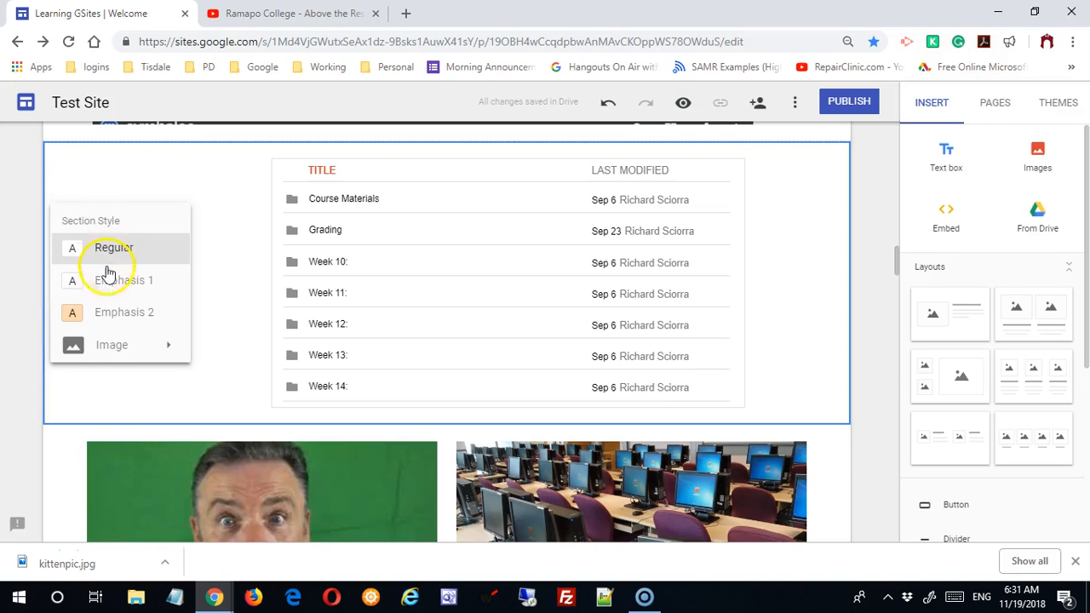
click(135, 349)
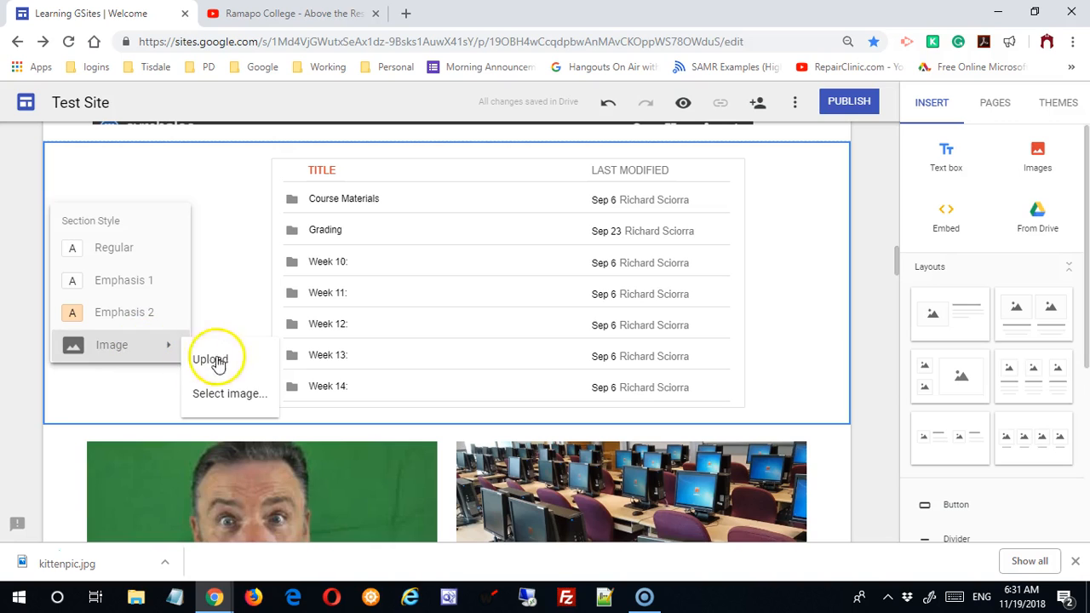
click(227, 395)
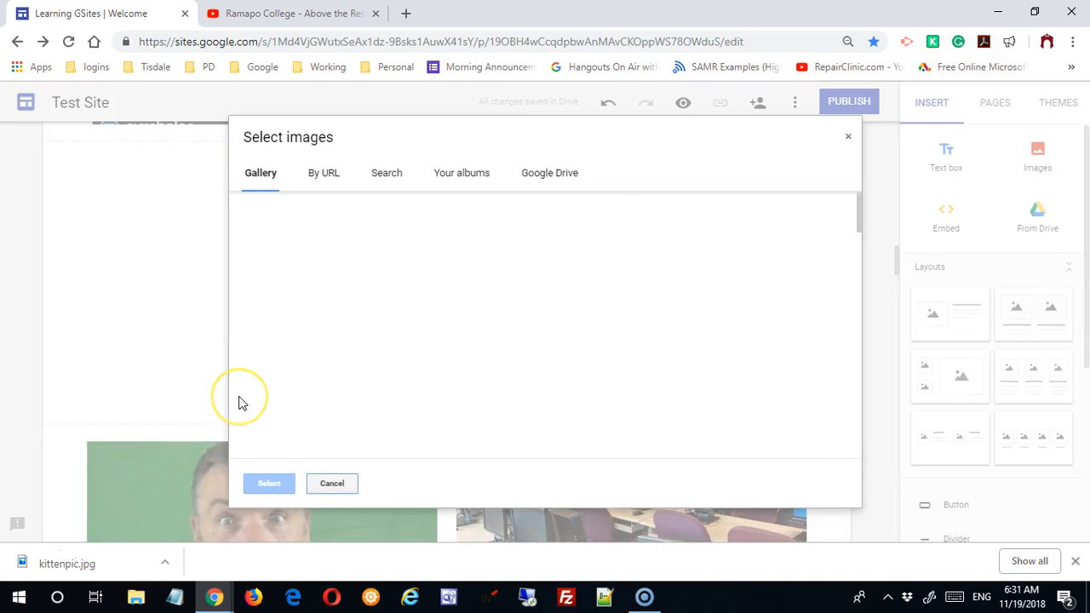
click(445, 264)
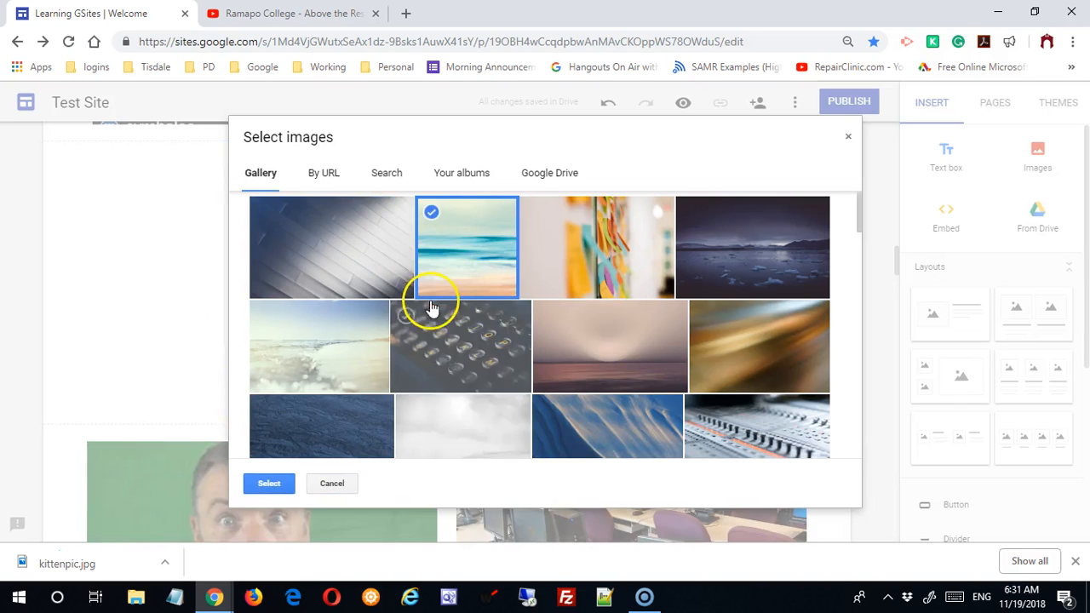
Browse the Google Drive images and set sony2.png from the recent files as the folder-list section's background.
click(452, 175)
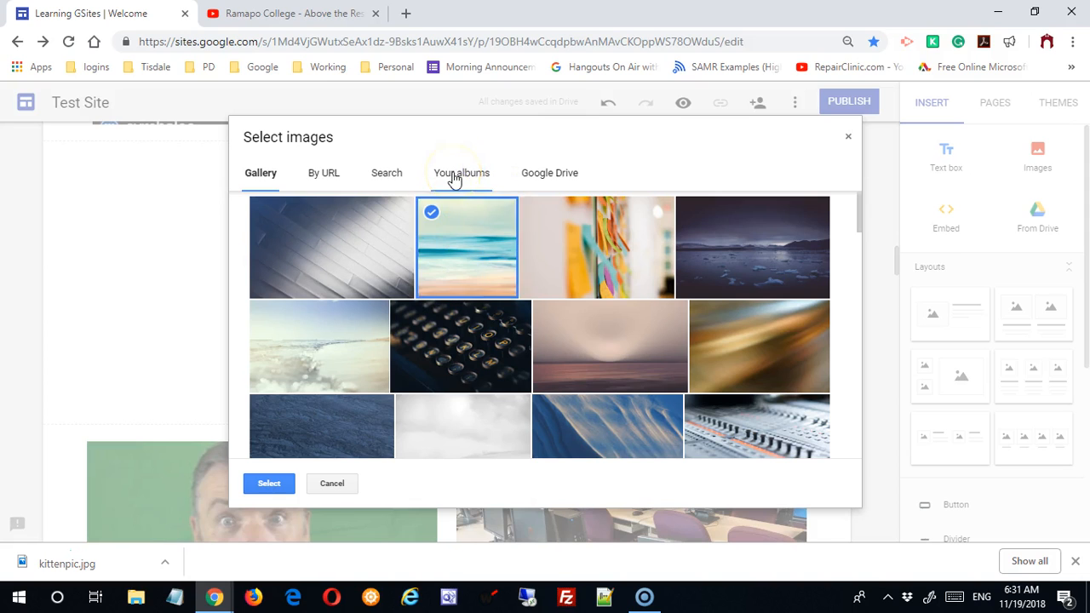
click(542, 175)
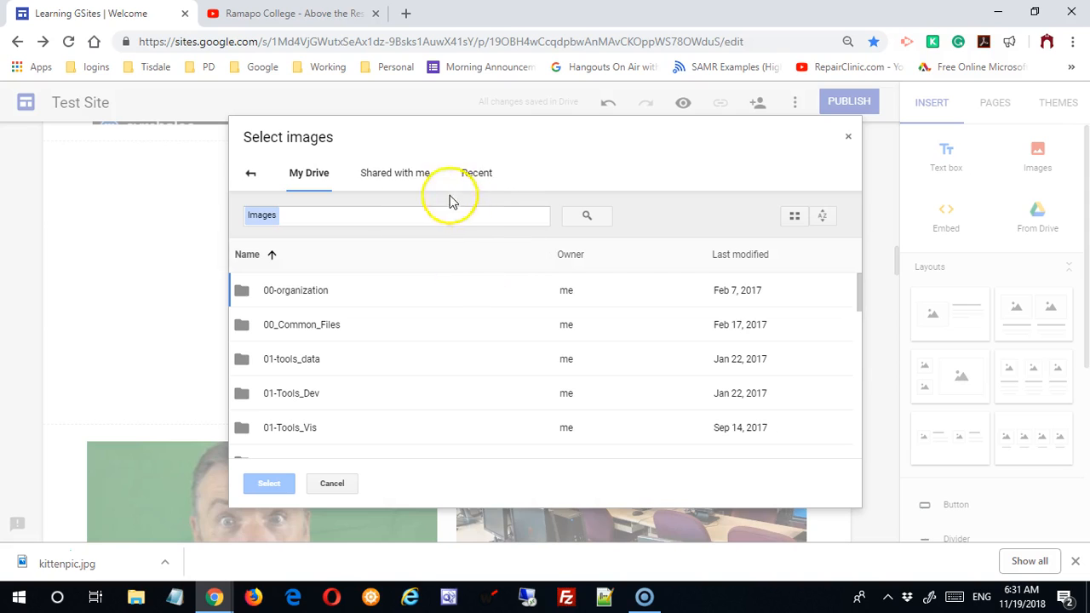
click(409, 178)
click(409, 179)
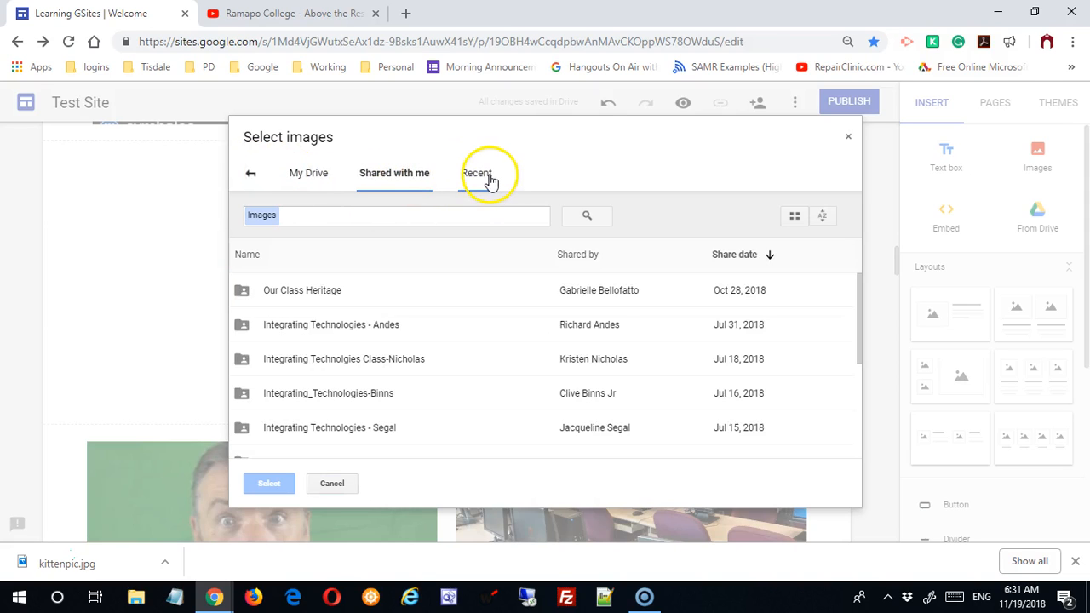
click(489, 178)
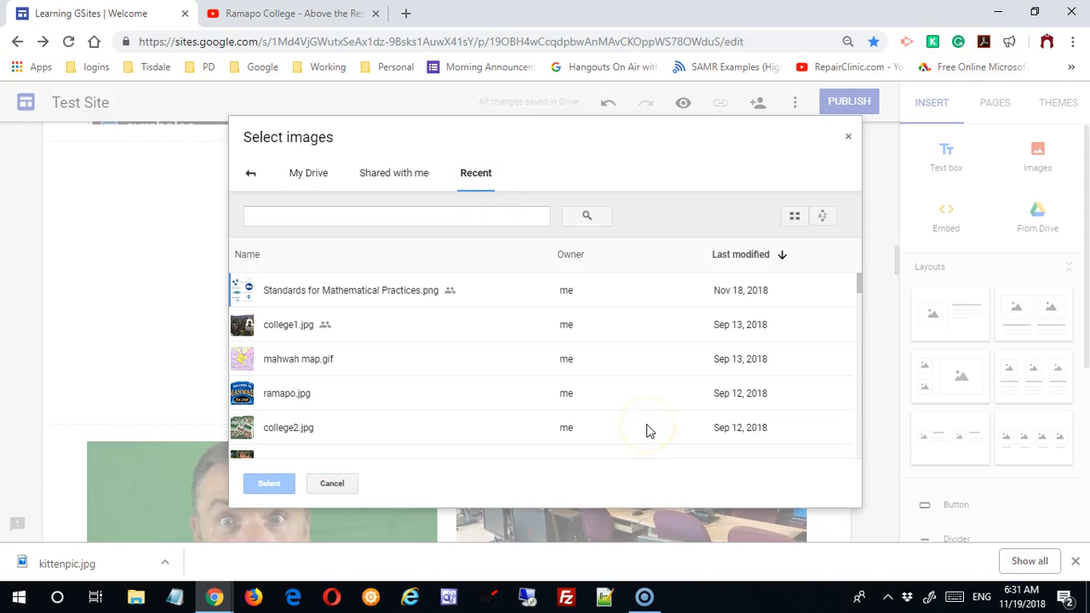
scroll(545, 383, down, 3)
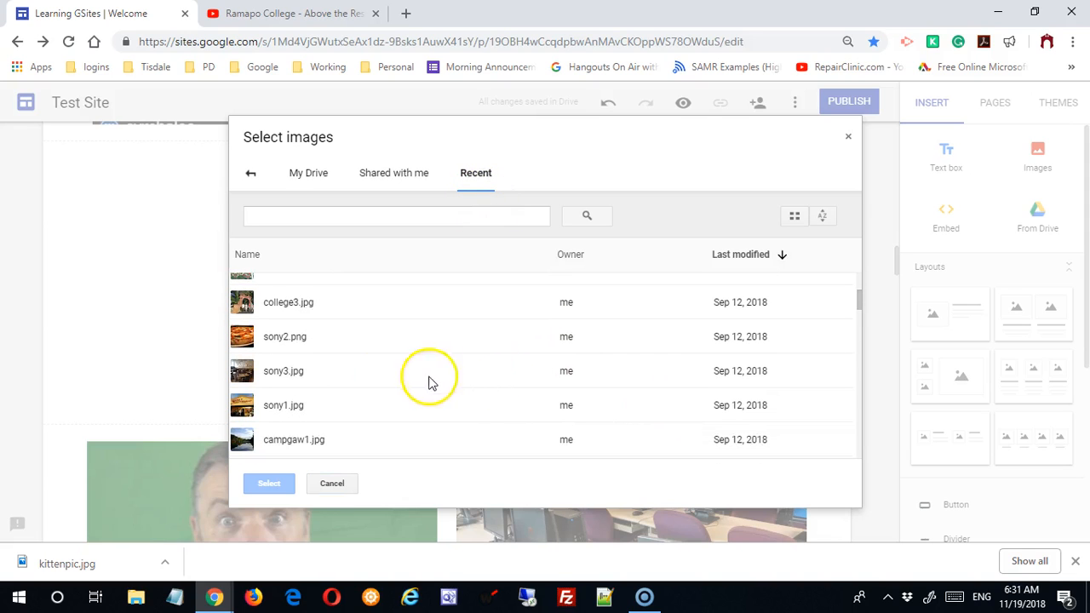
click(265, 339)
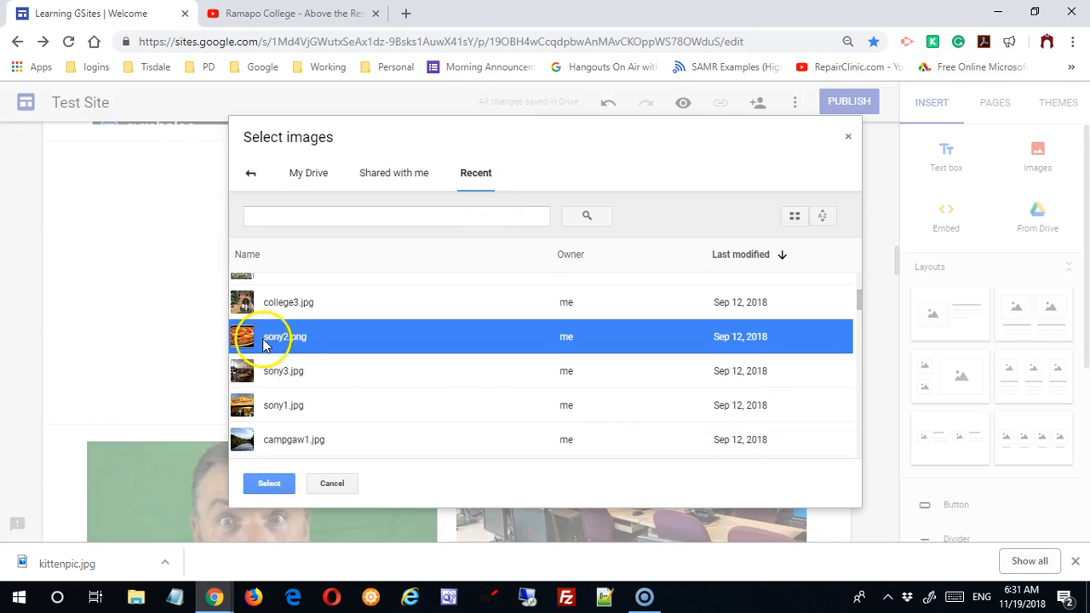
click(271, 483)
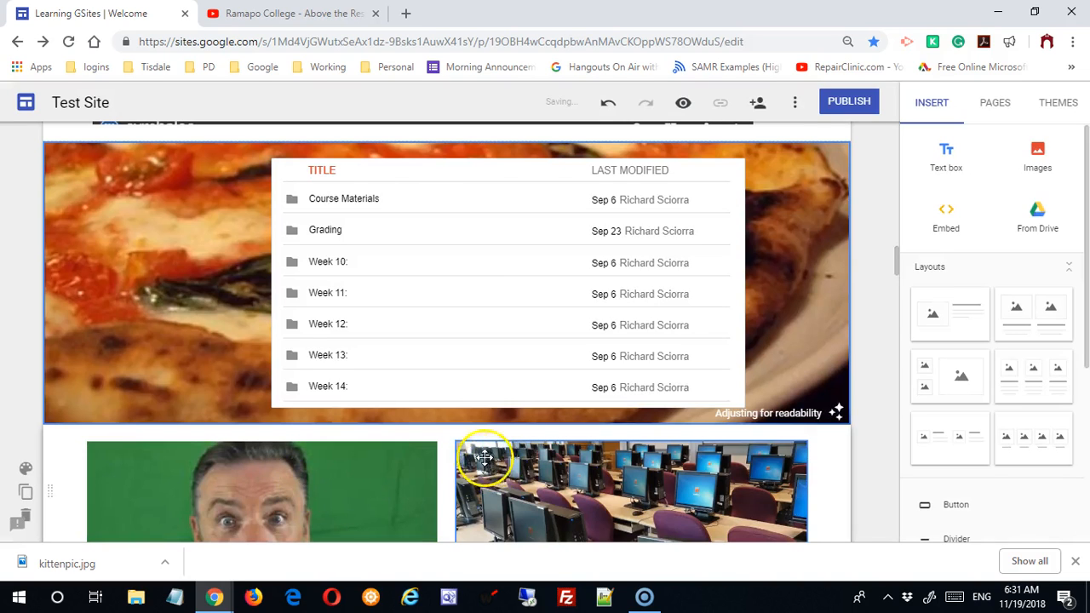
Move the folder list toward the left of its section and replace the section's background with the gallery's beach photo.
drag(519, 256, 396, 256)
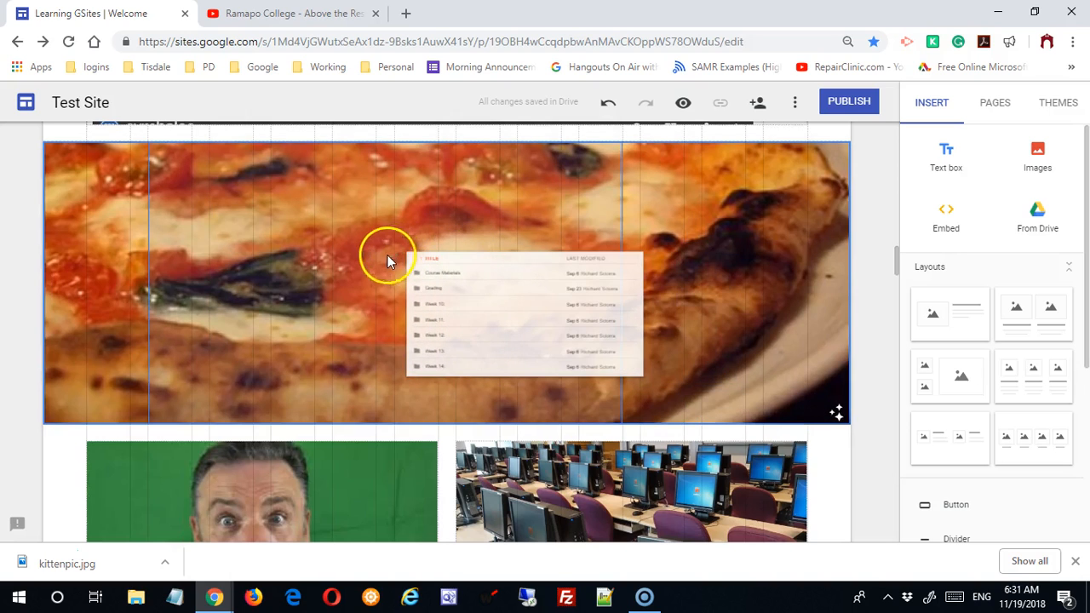
drag(481, 339, 554, 346)
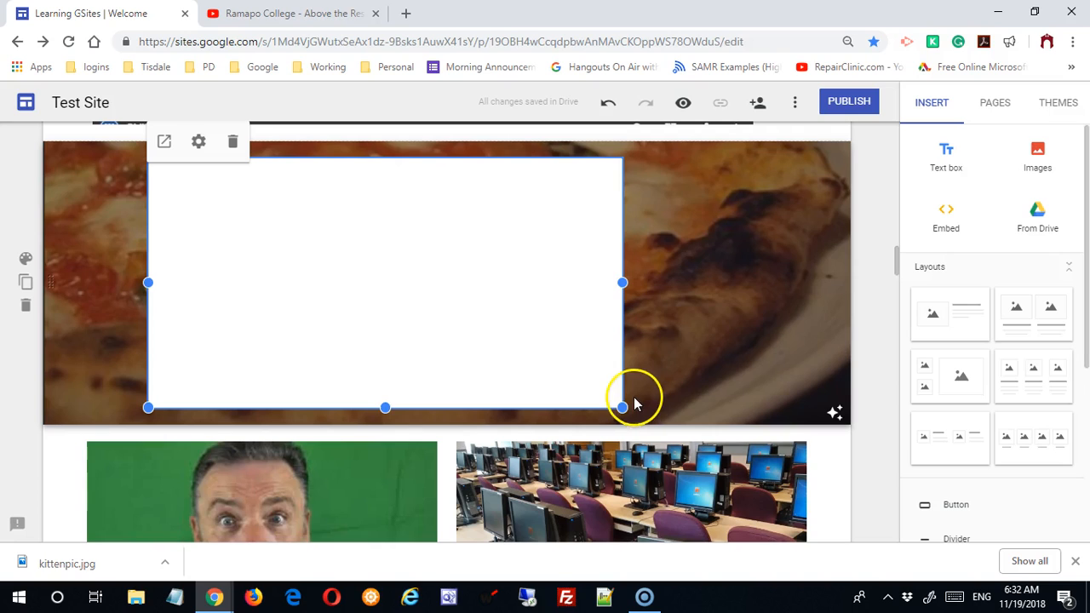
click(25, 264)
mouse_move(112, 349)
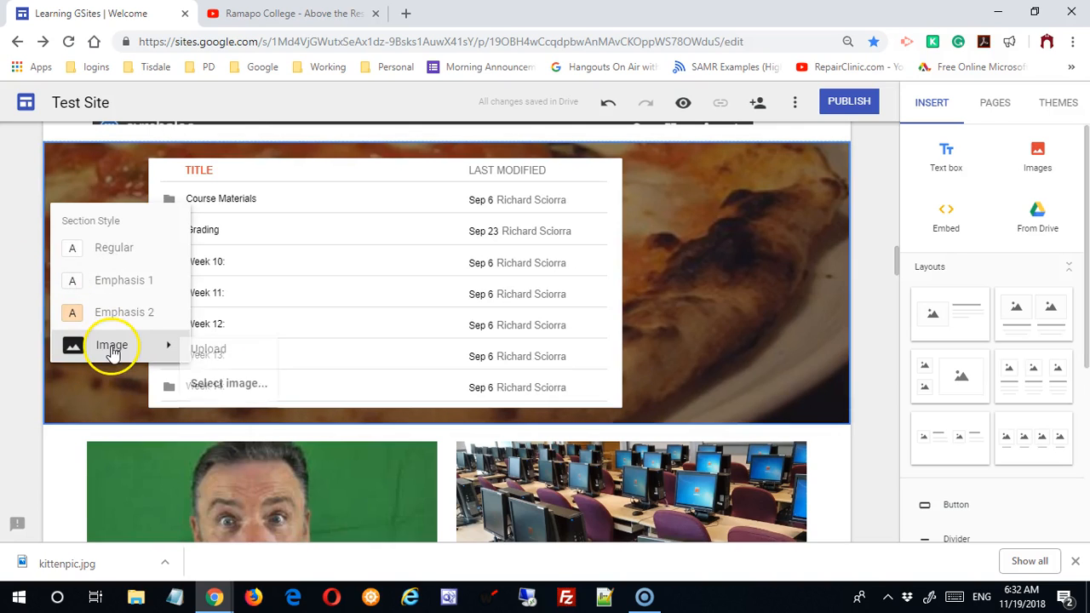
click(253, 401)
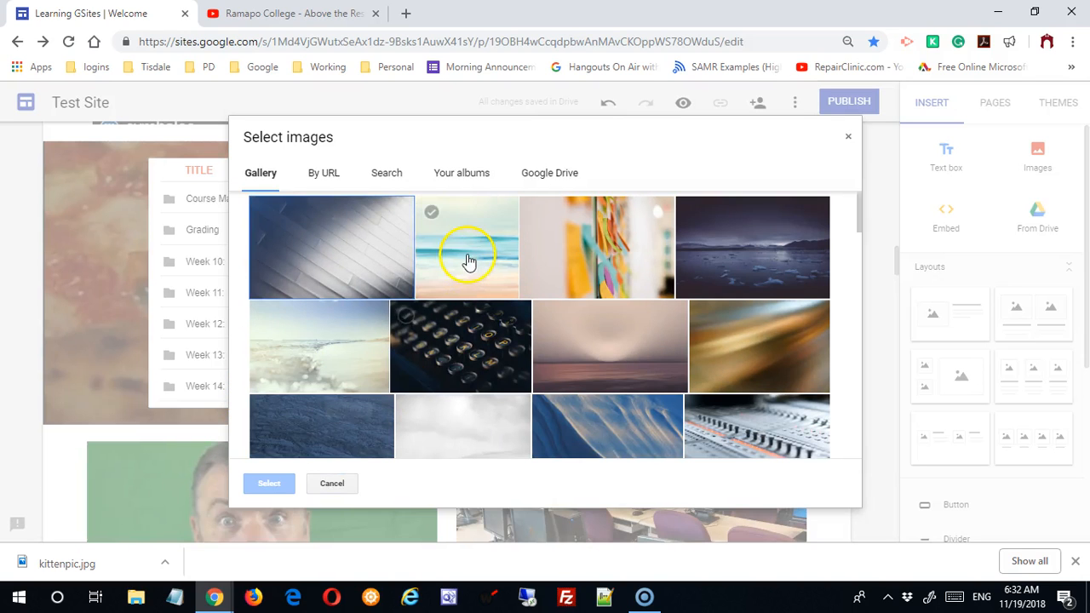
click(468, 261)
click(272, 483)
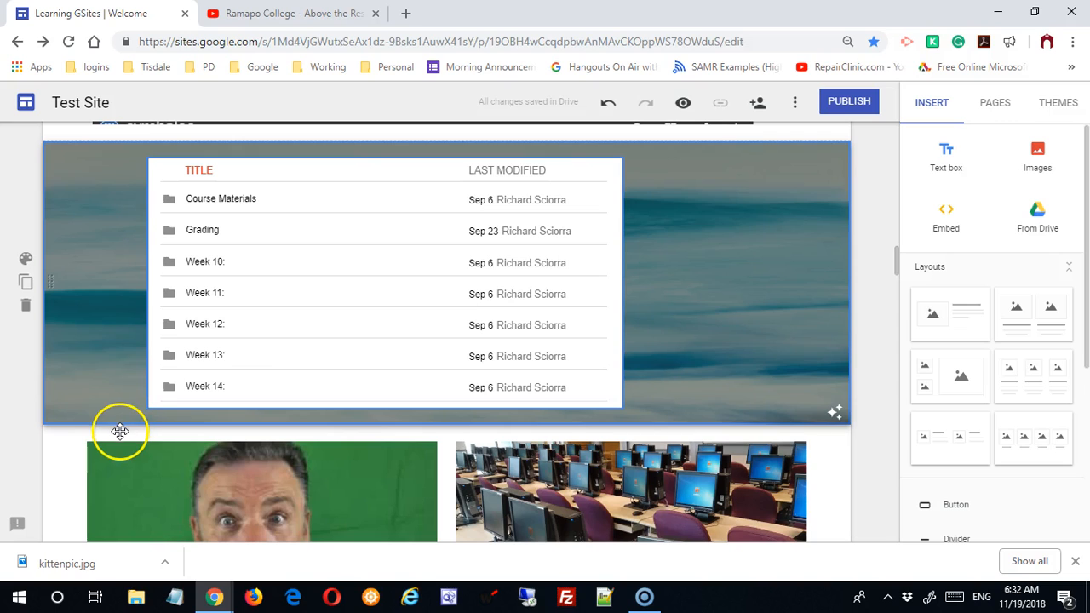
Return the folder-list section to the Regular style and center the embedded folder list in it.
click(25, 259)
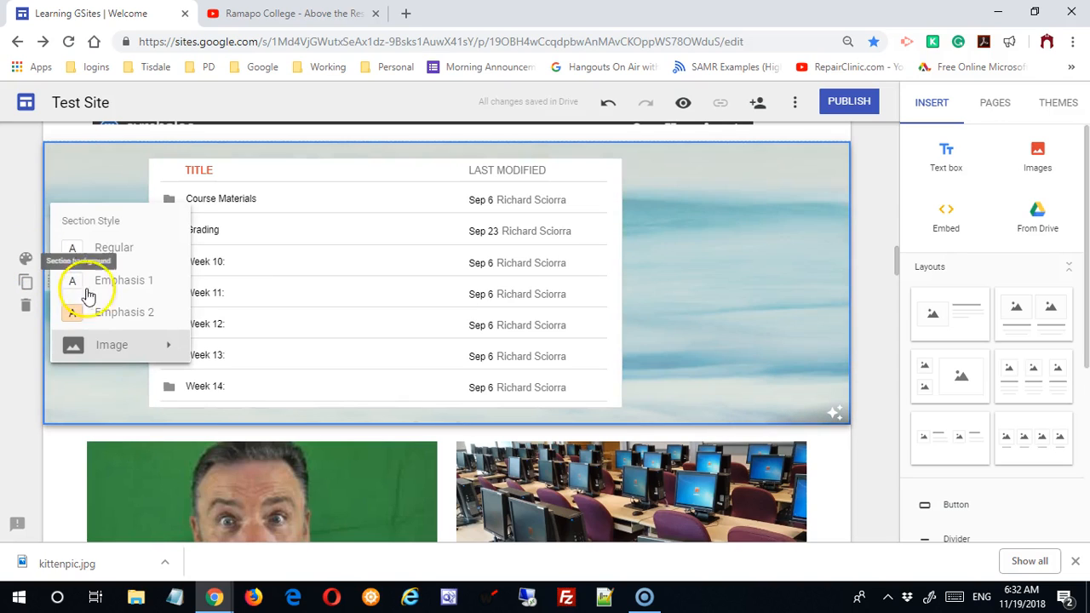
click(139, 254)
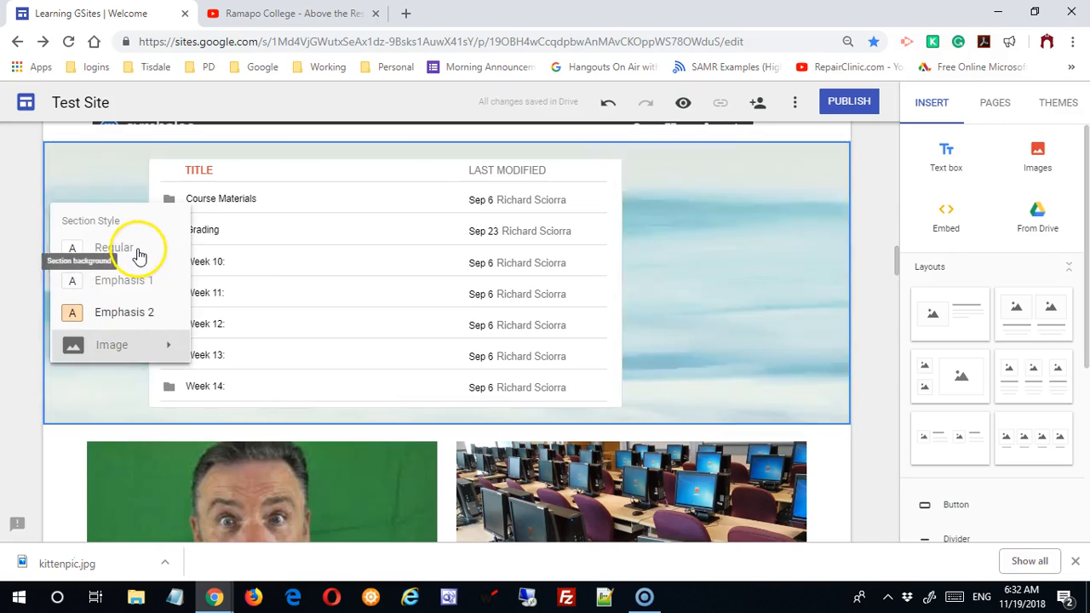
drag(455, 318, 333, 323)
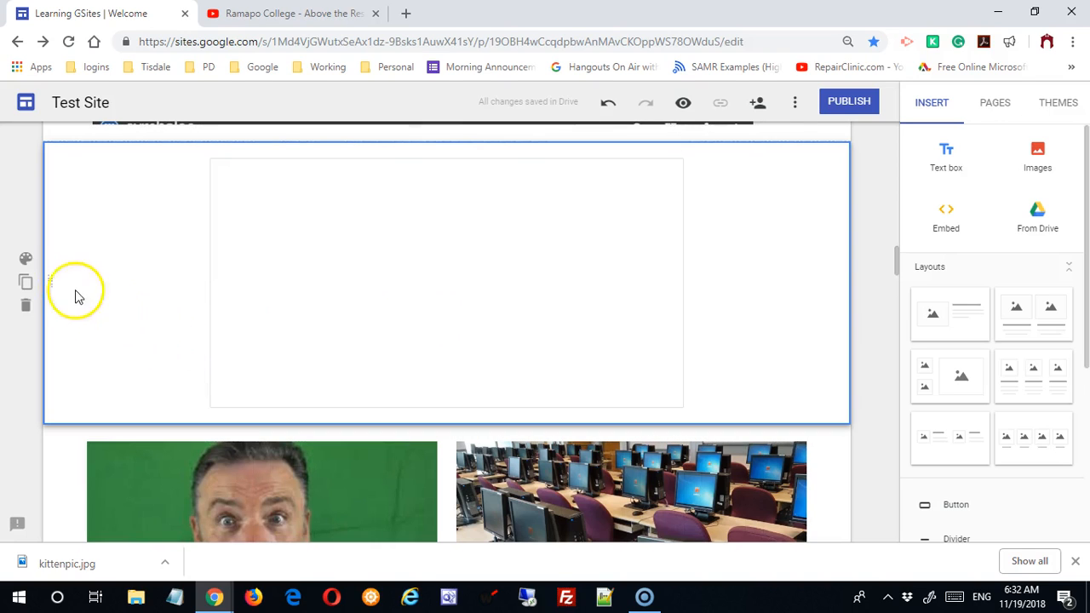
Try the Emphasis 1 style on the folder-list section, and settle on Emphasis 2.
click(25, 258)
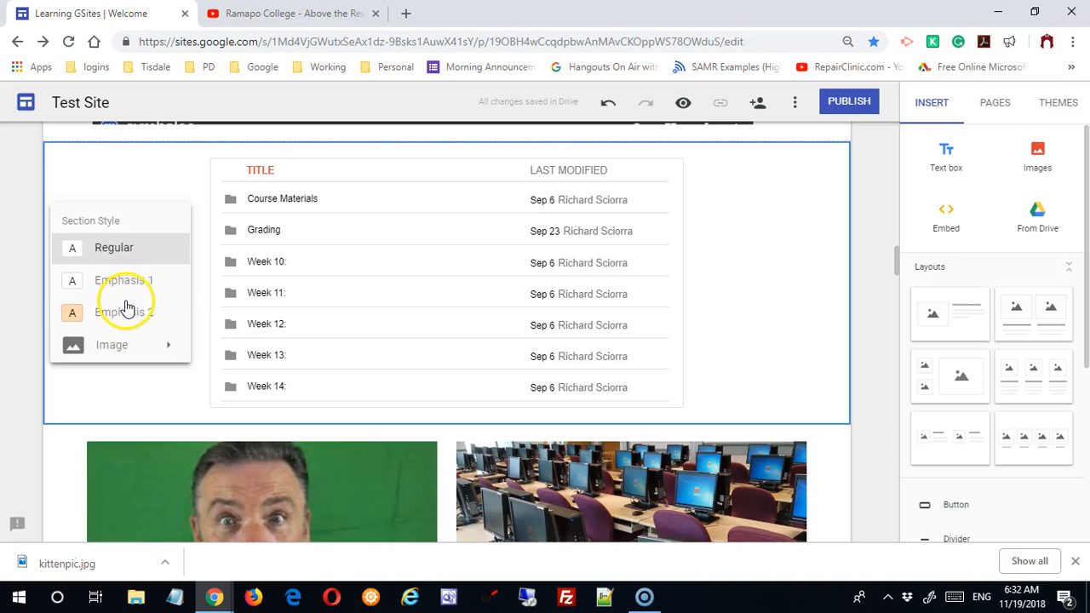
click(130, 286)
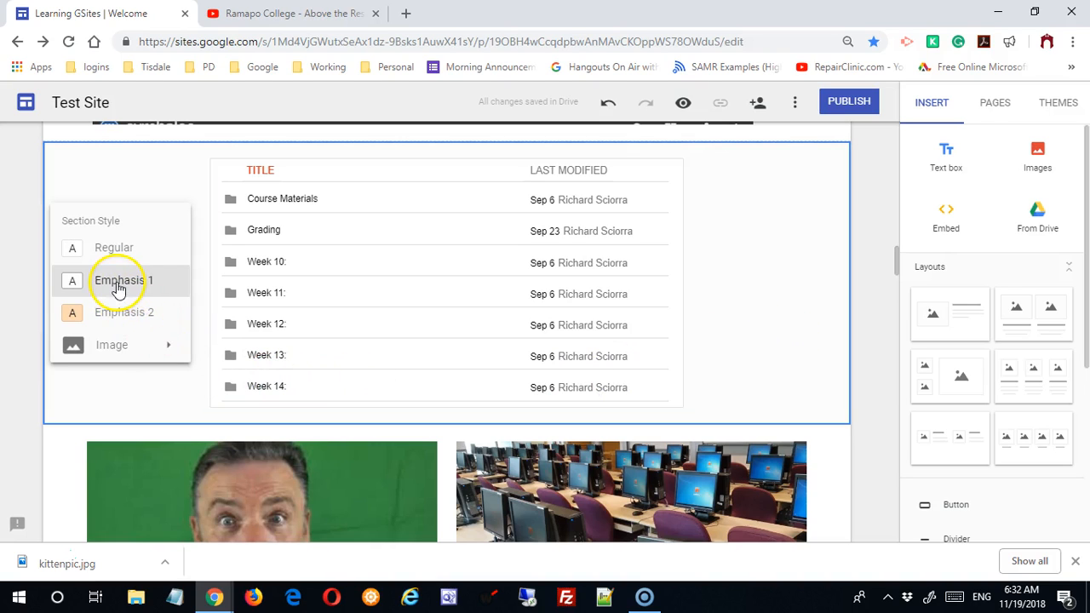
click(125, 314)
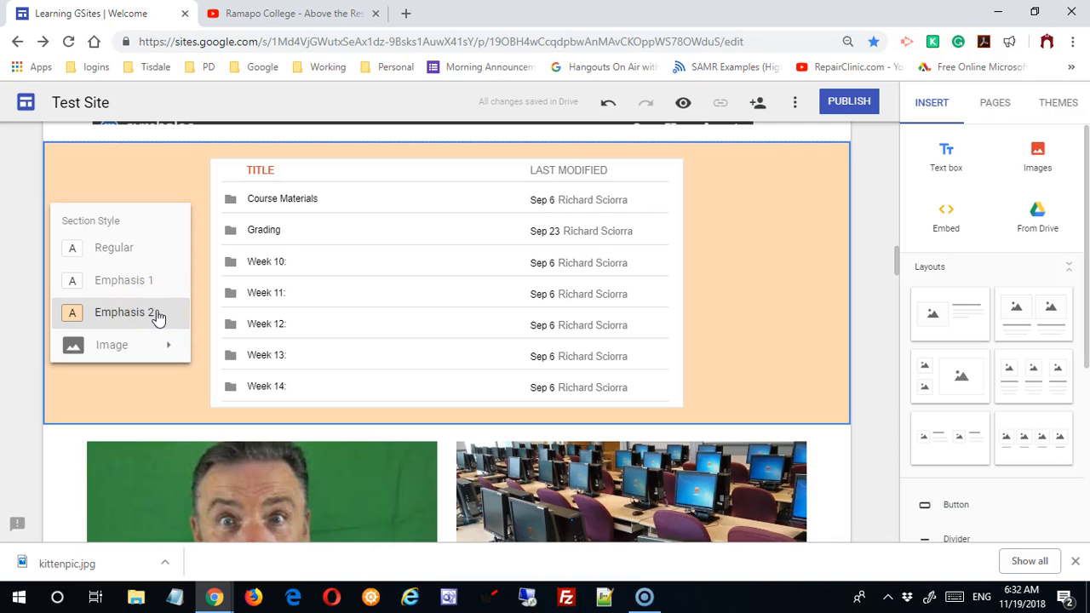
click(514, 287)
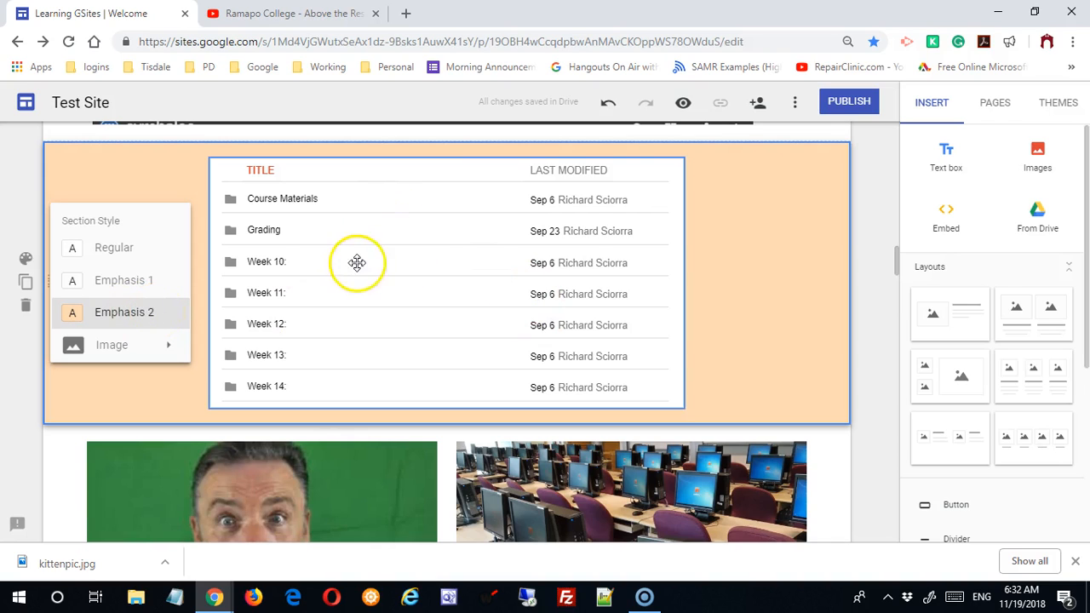
Preview the site and examine how the restyled folder-list section looks among the page's other content.
click(685, 109)
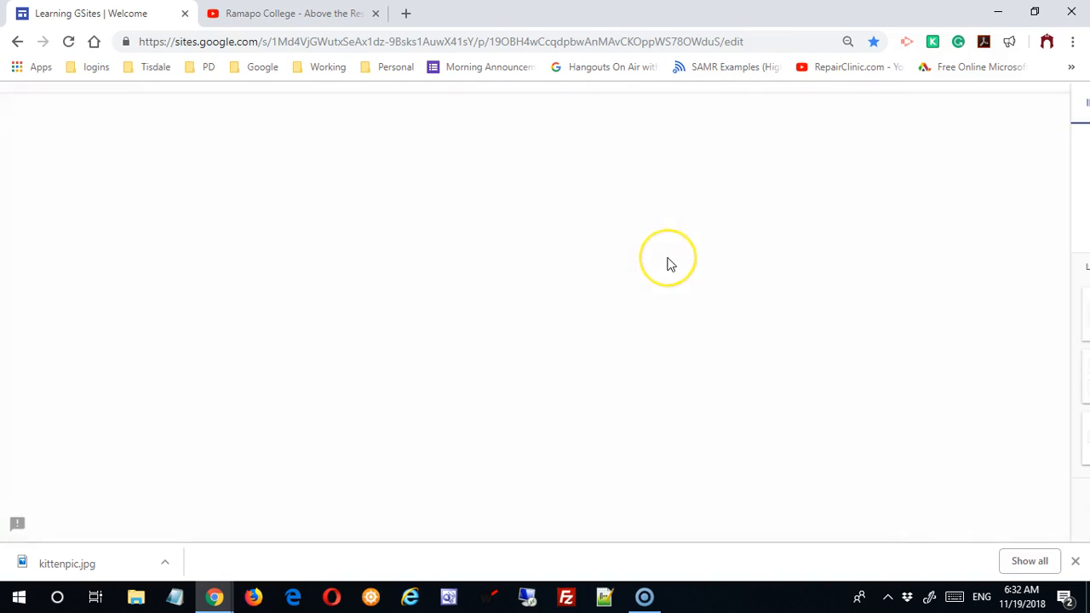
scroll(673, 273, down, 10)
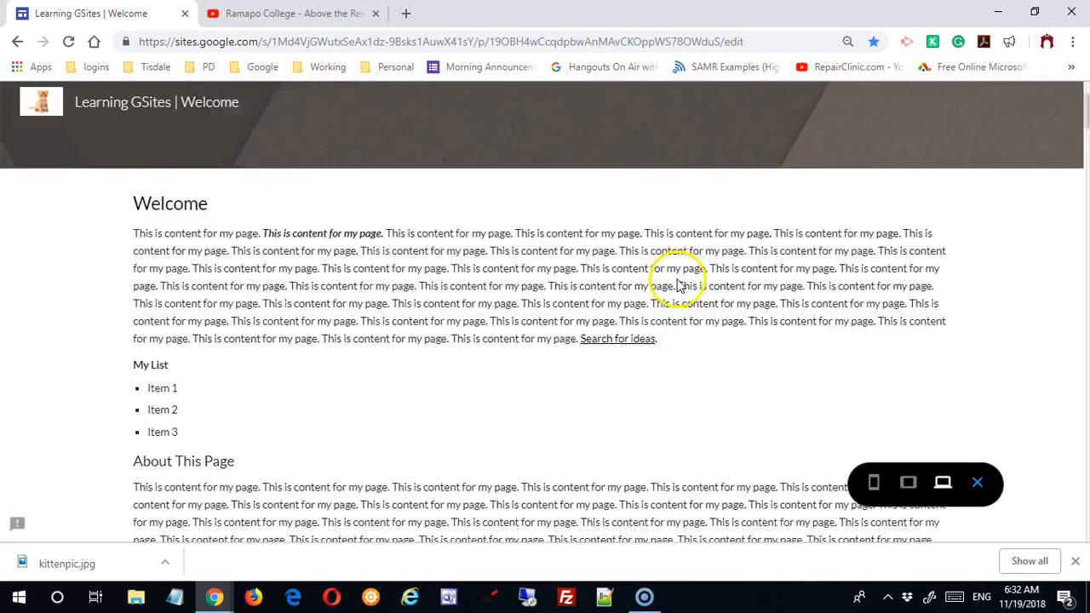
scroll(690, 284, down, 5)
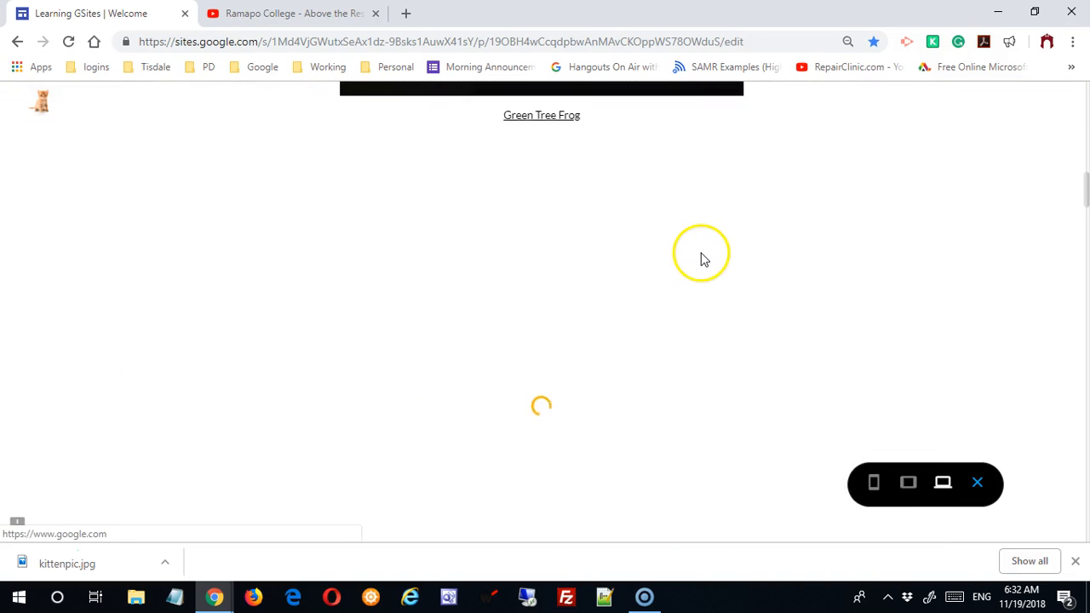
scroll(706, 262, down, 3)
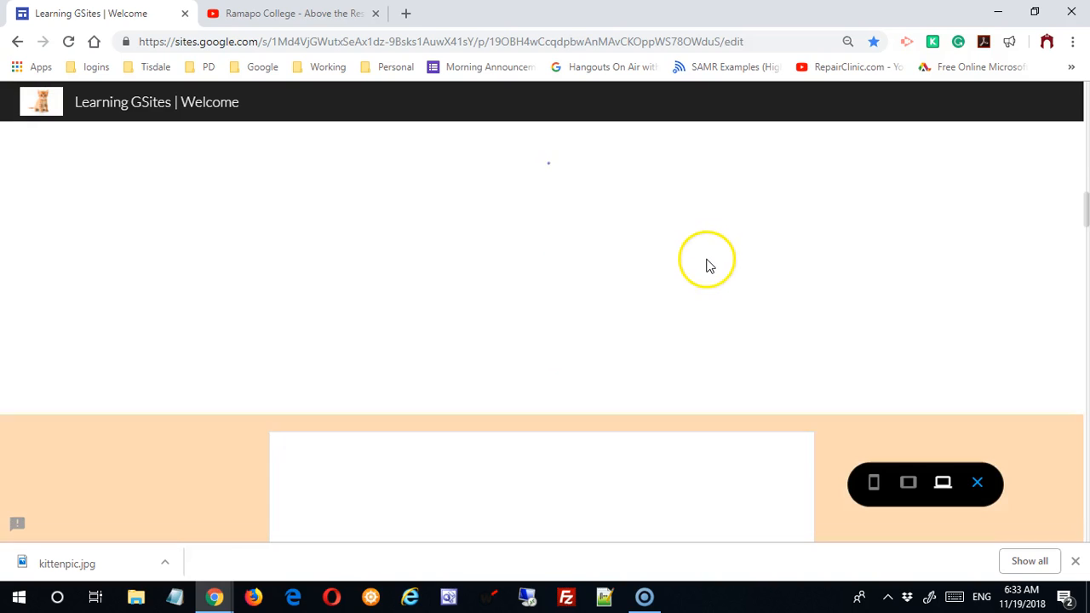
scroll(832, 311, down, 3)
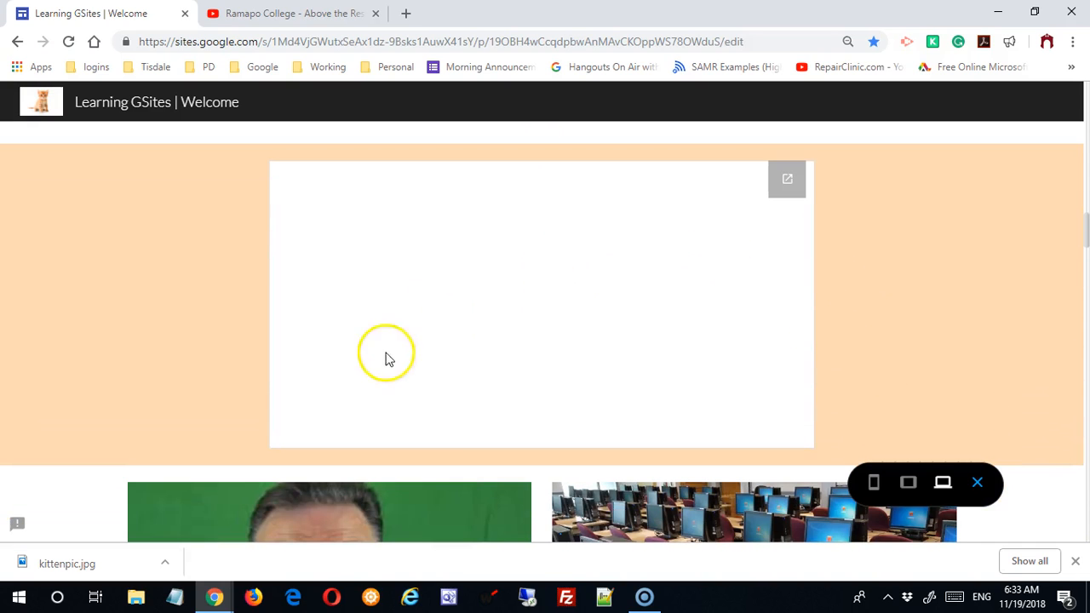
scroll(621, 338, up, 10)
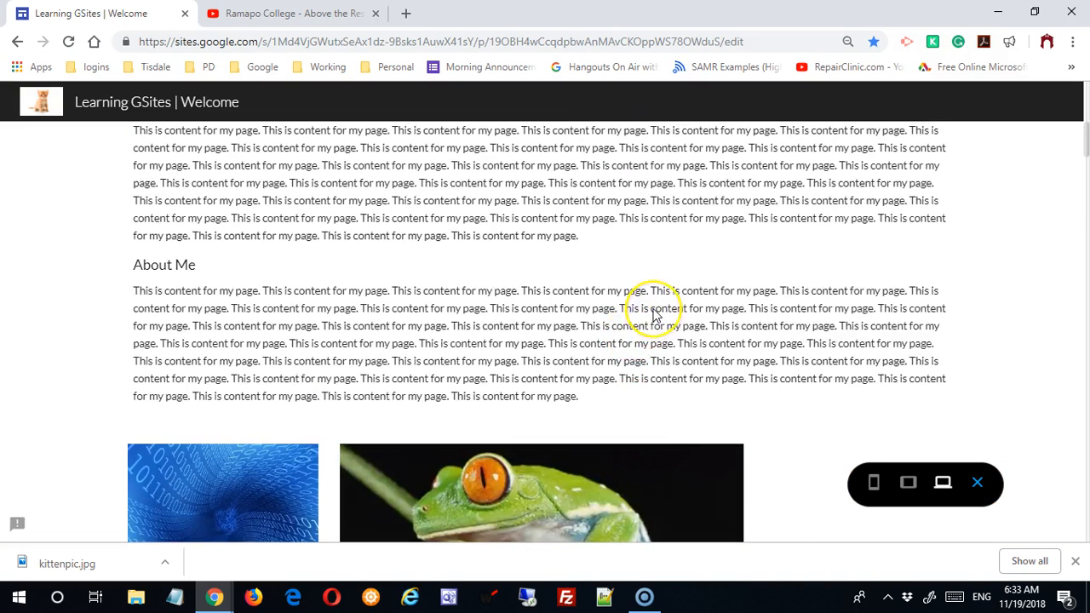
Leave the preview and open the style choices for the folder-list section's background.
scroll(653, 311, up, 5)
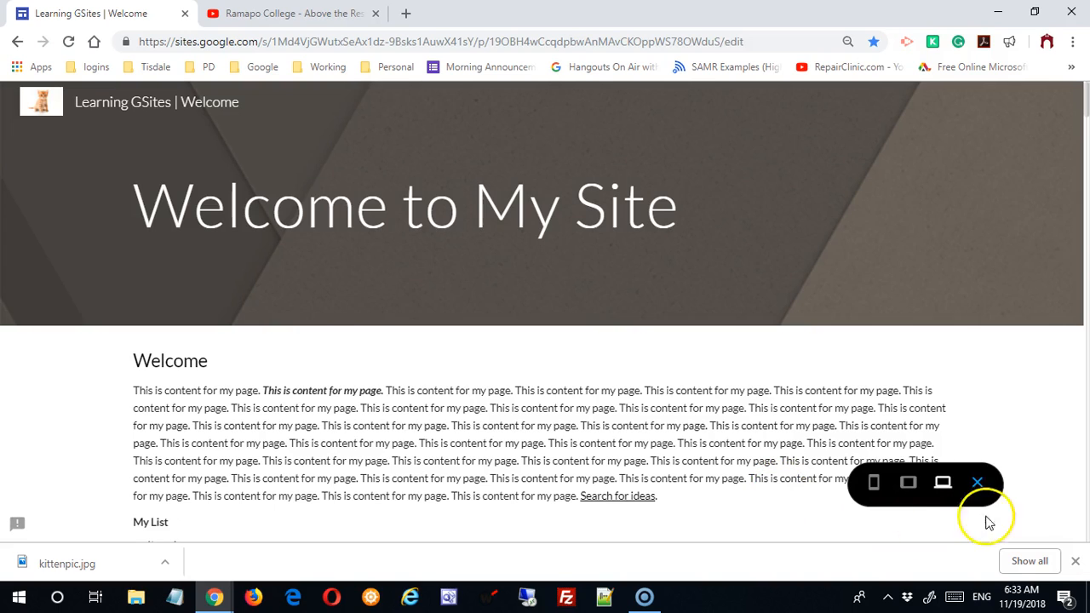
click(978, 483)
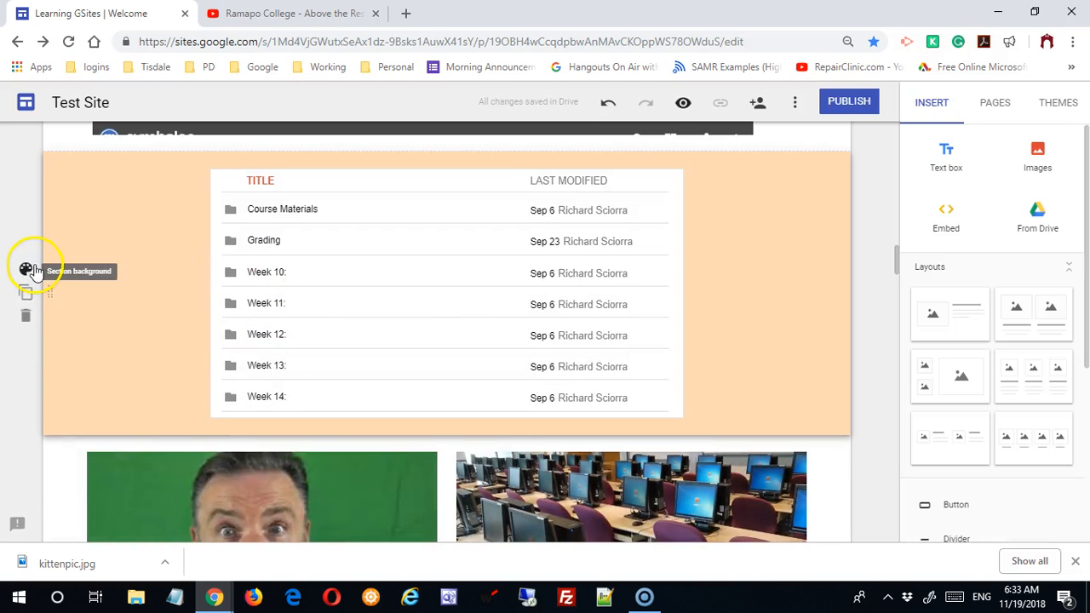
click(26, 270)
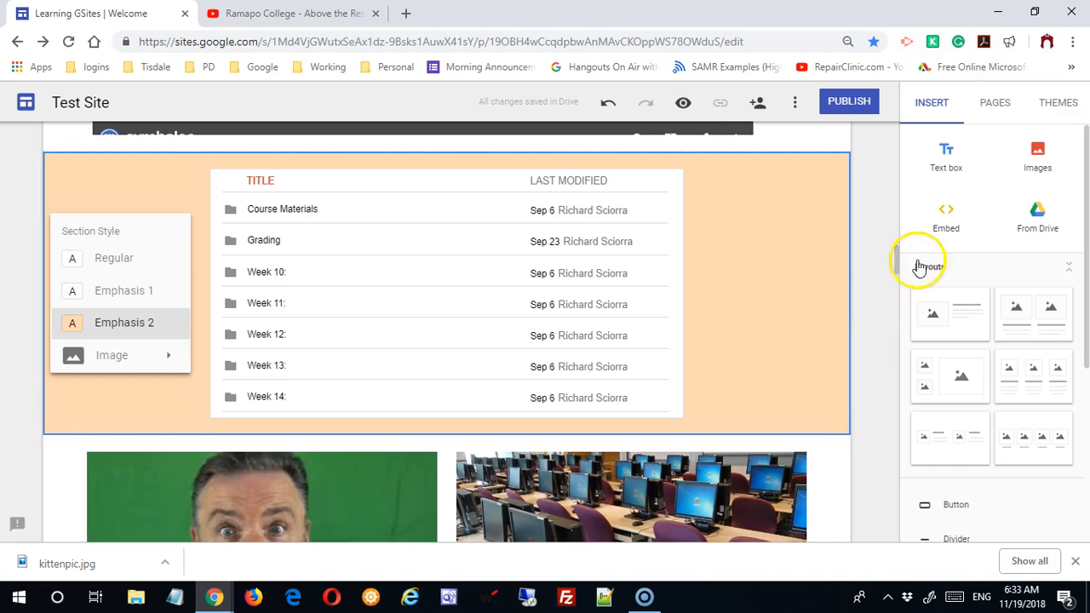
Add a footer to the site reading "Site designed and maintained by" followed by the author's username, and leave footer editing.
click(896, 282)
drag(896, 281, 900, 540)
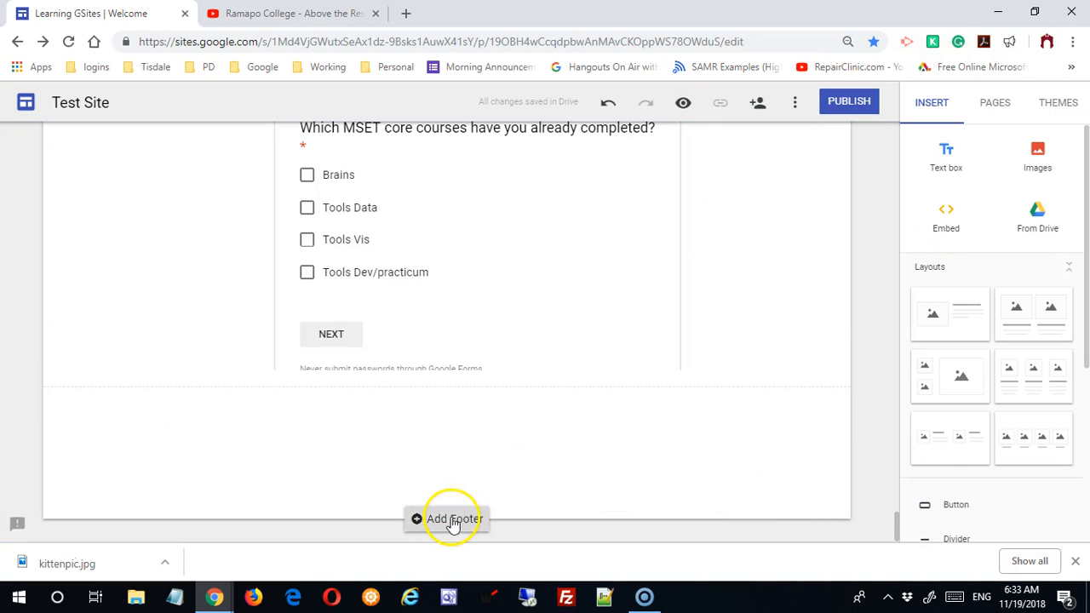
click(452, 519)
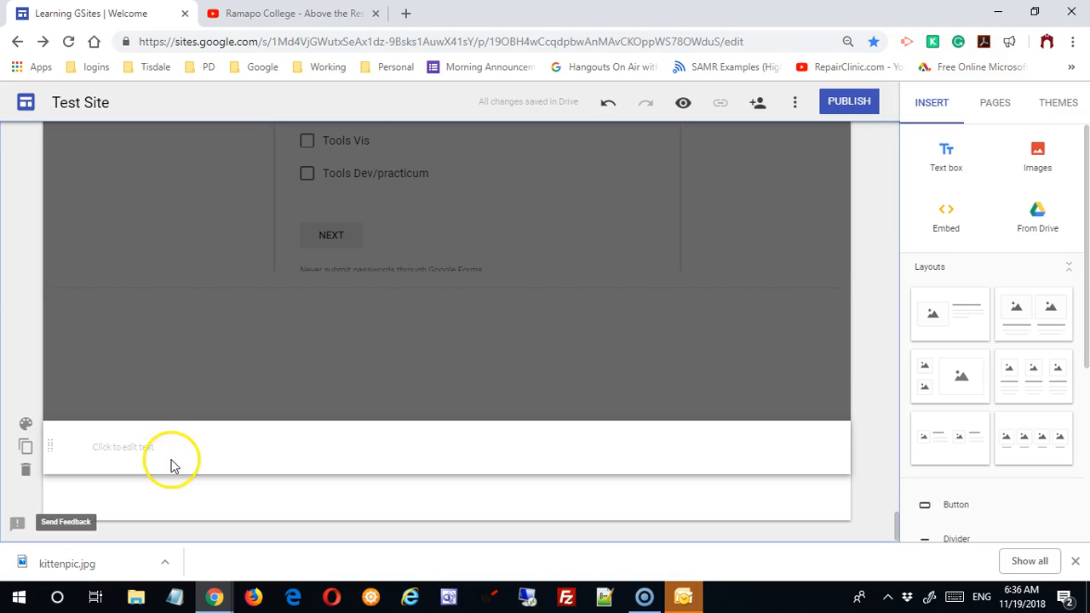
click(170, 448)
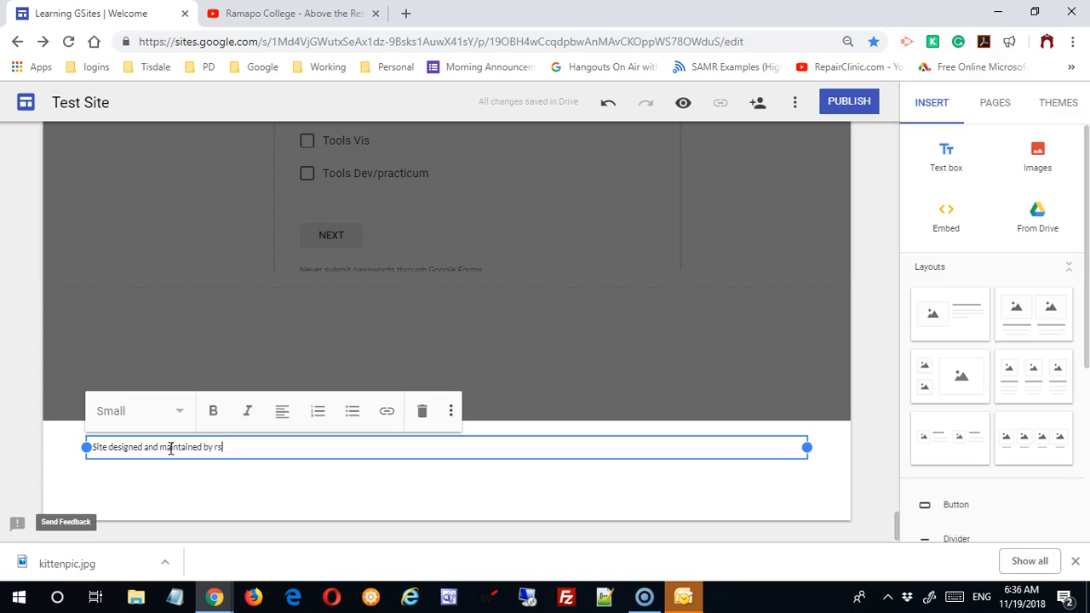
key(Return)
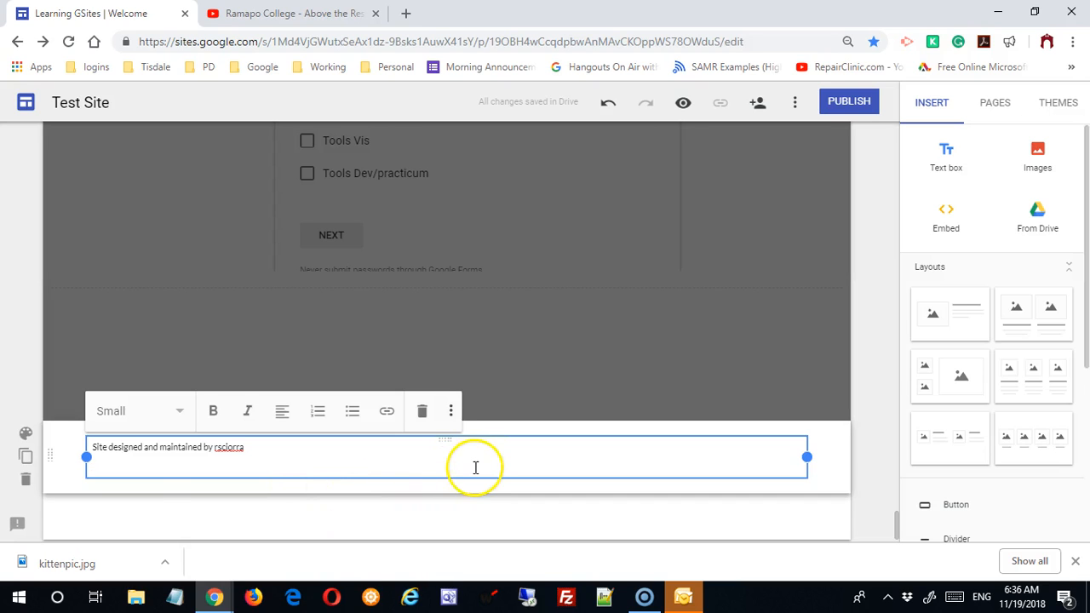
scroll(476, 468, up, 15)
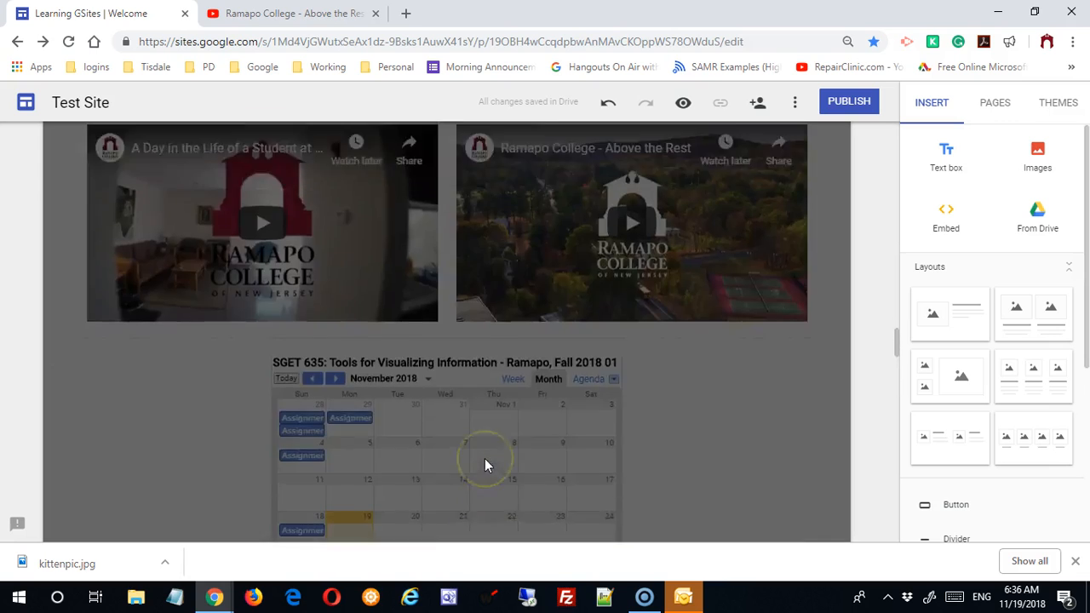
scroll(485, 458, up, 10)
scroll(485, 461, up, 8)
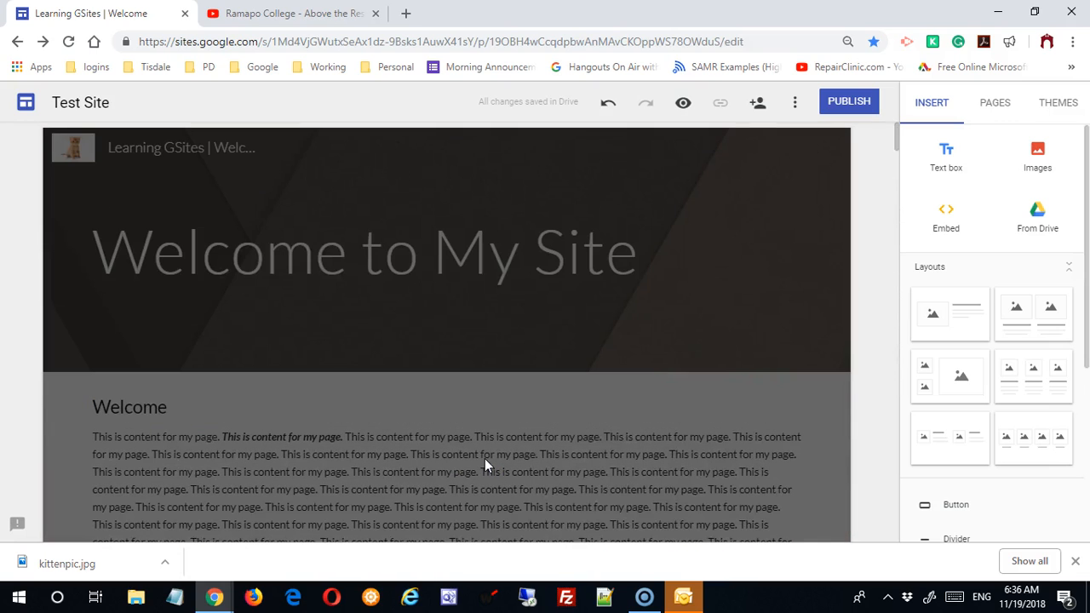
click(694, 271)
Preview the site in phone, tablet and large-screen sizes, examine how the content adapts, and return to the editor.
click(685, 106)
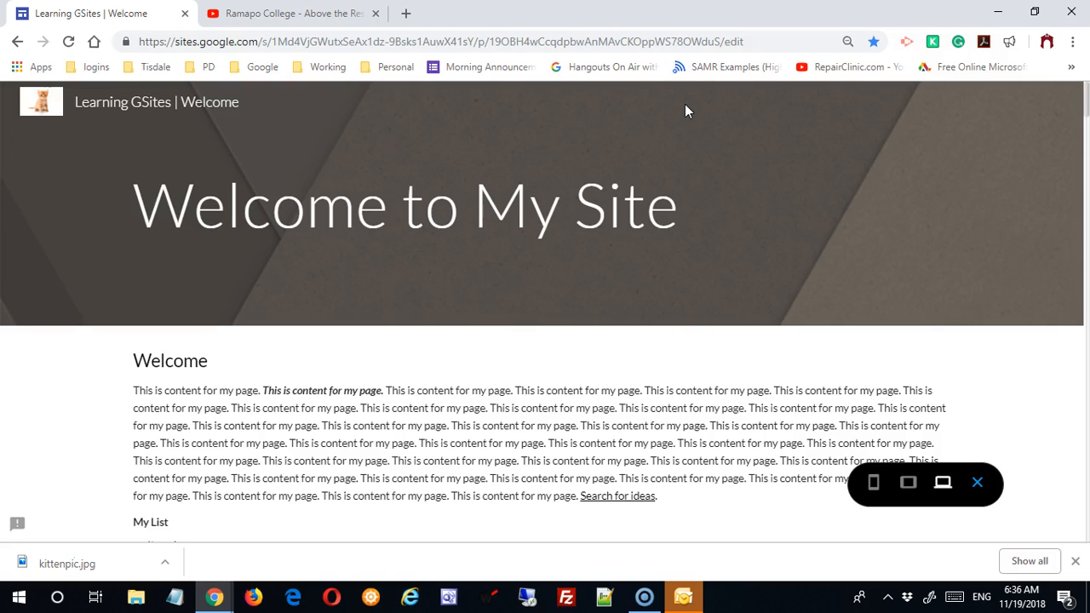
click(875, 484)
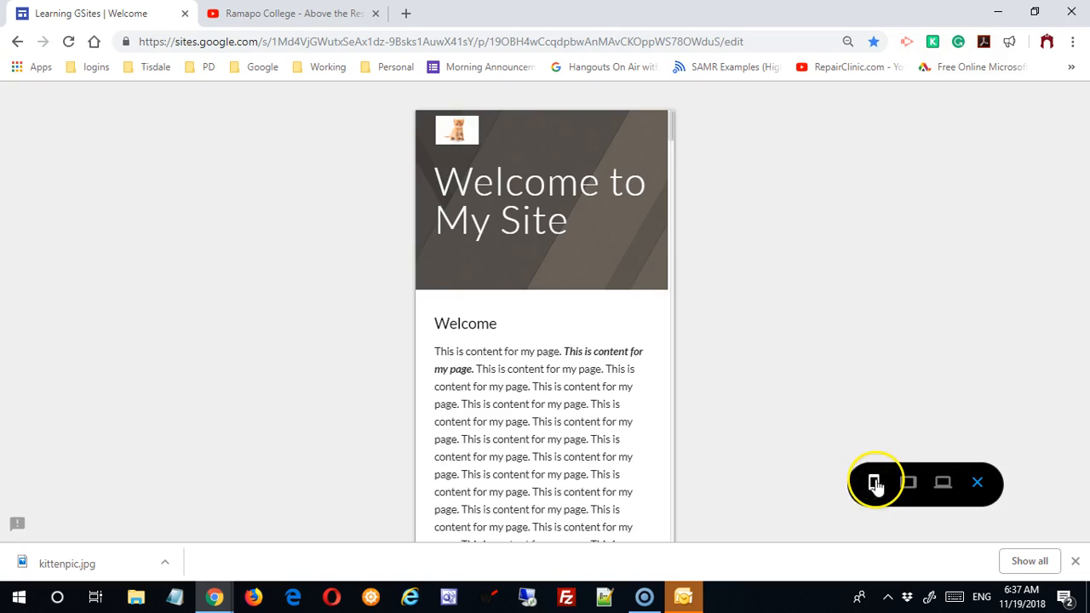
scroll(626, 415, down, 10)
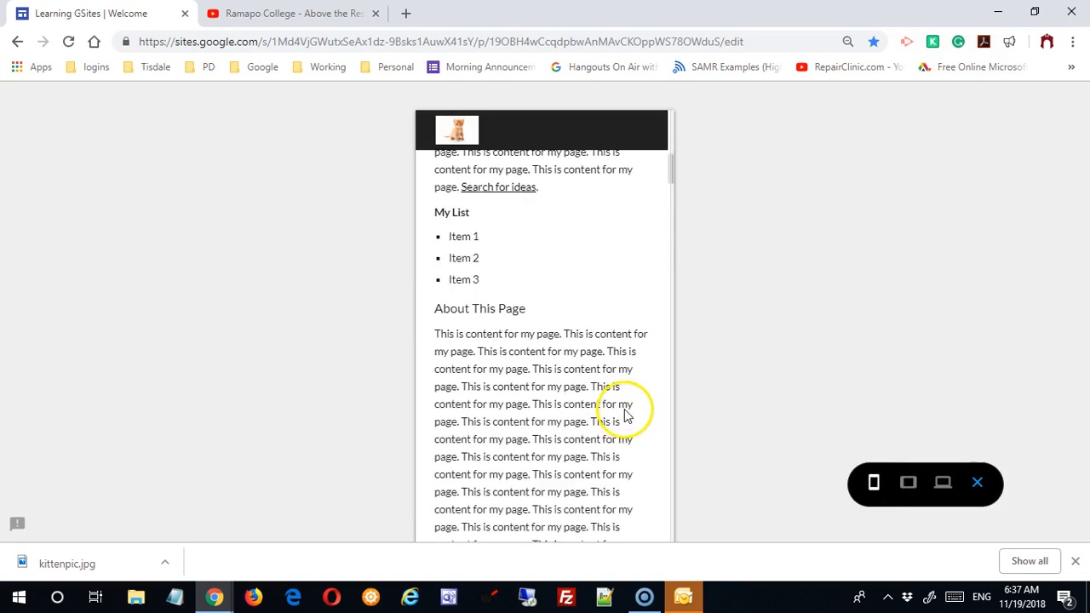
scroll(626, 414, down, 15)
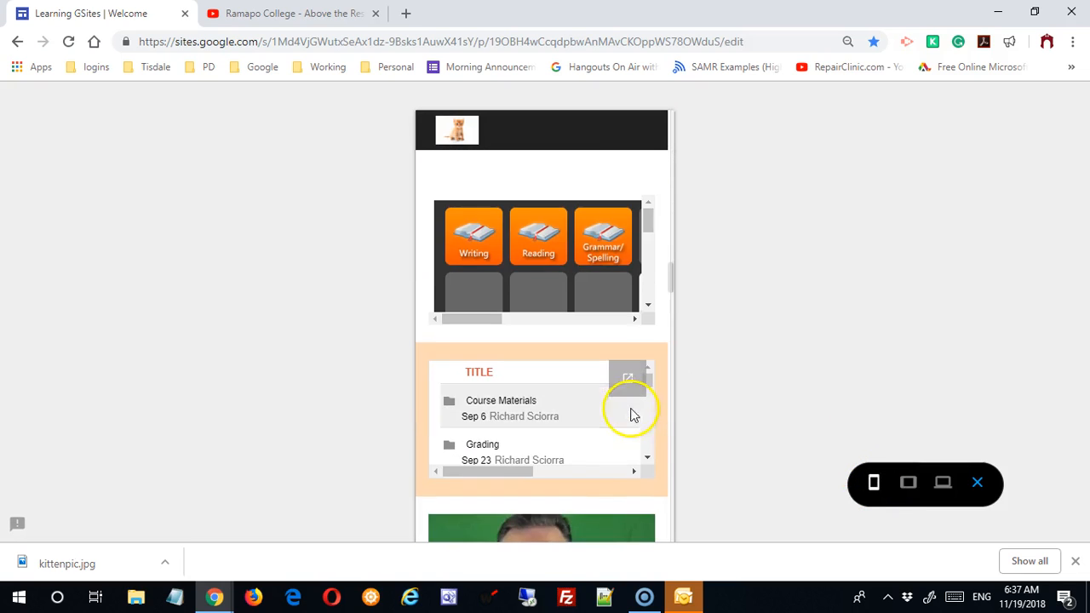
click(908, 483)
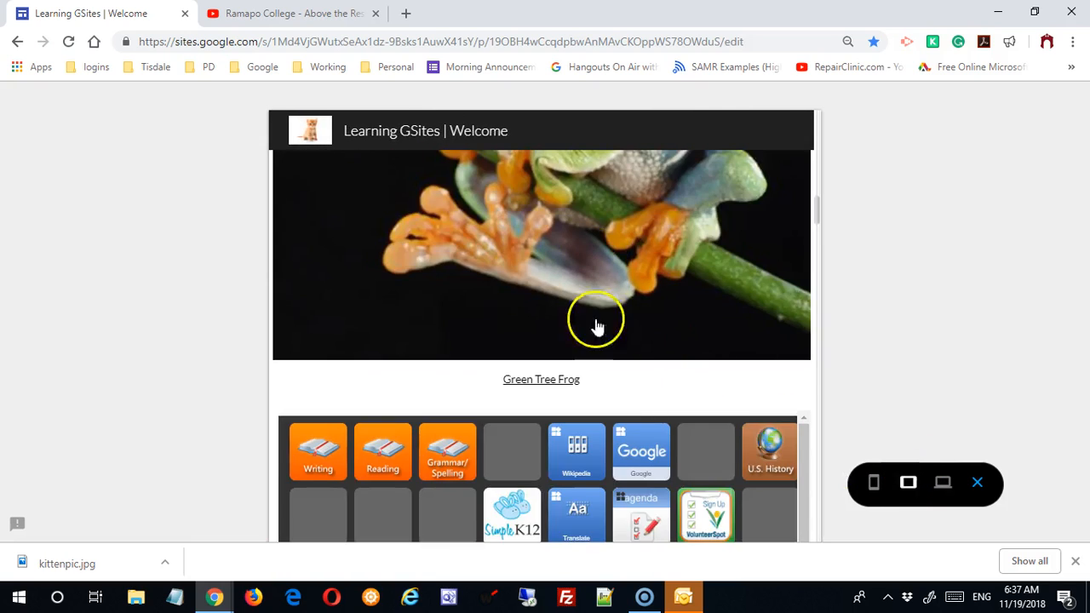
scroll(774, 405, up, 20)
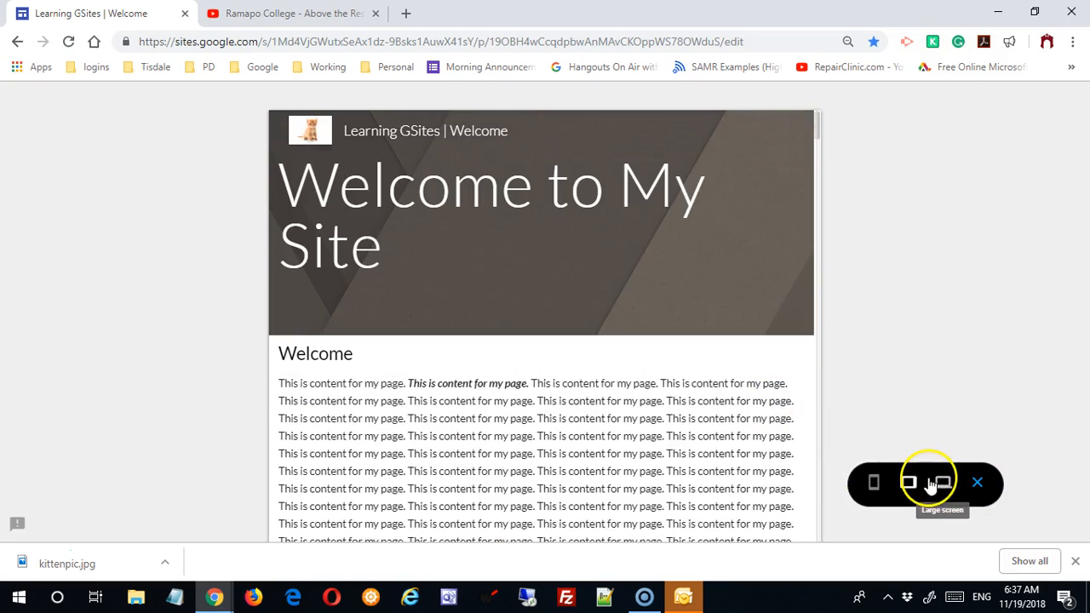
click(954, 483)
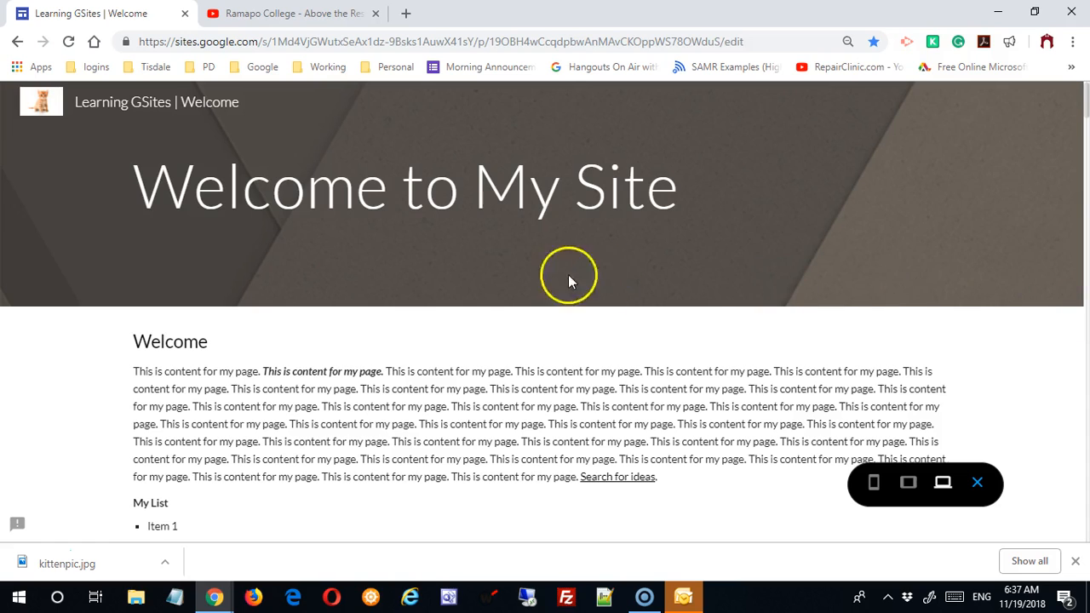
click(980, 484)
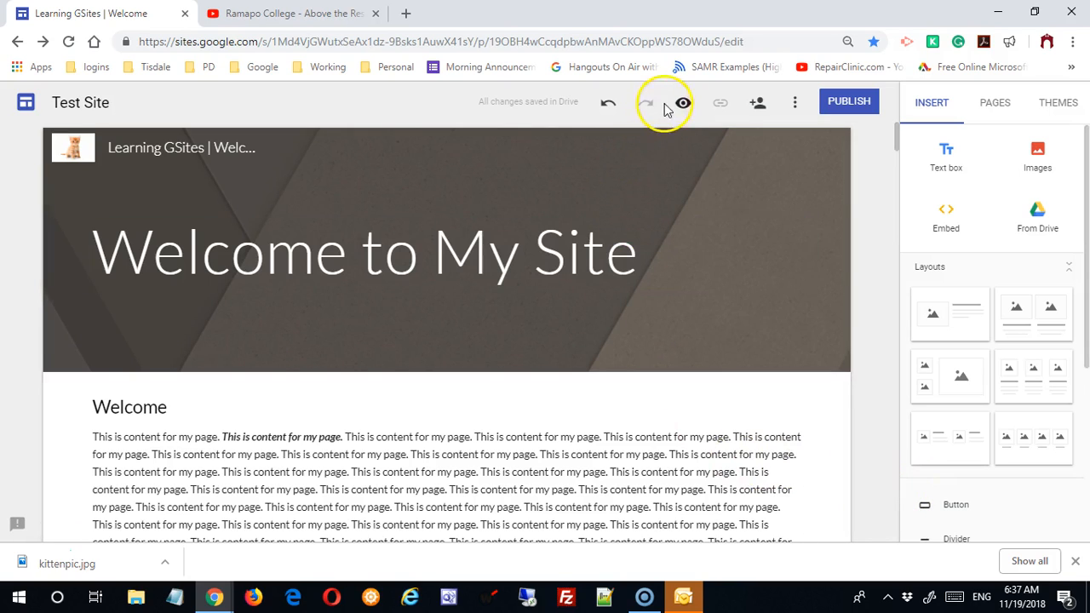
Examine the site's sharing settings and the options for inviting people, and close them without sending an invitation.
click(605, 256)
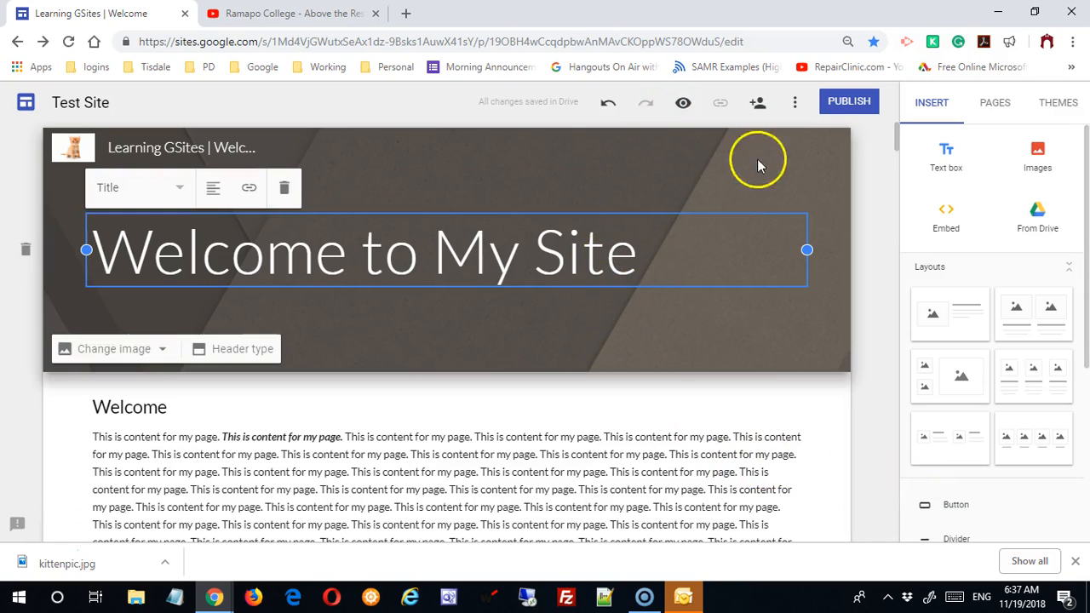
click(757, 109)
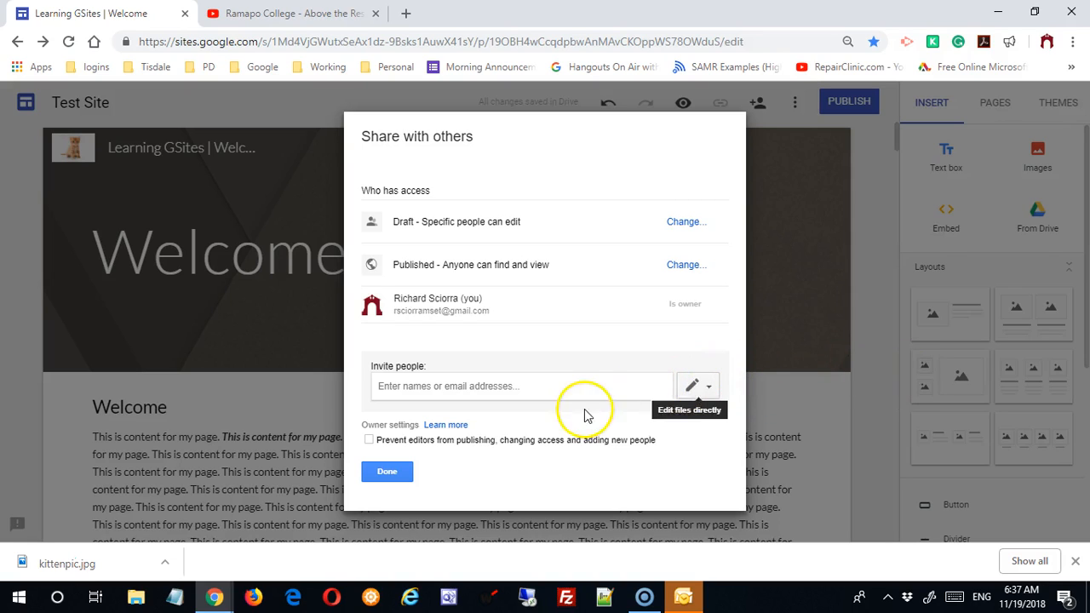
click(565, 384)
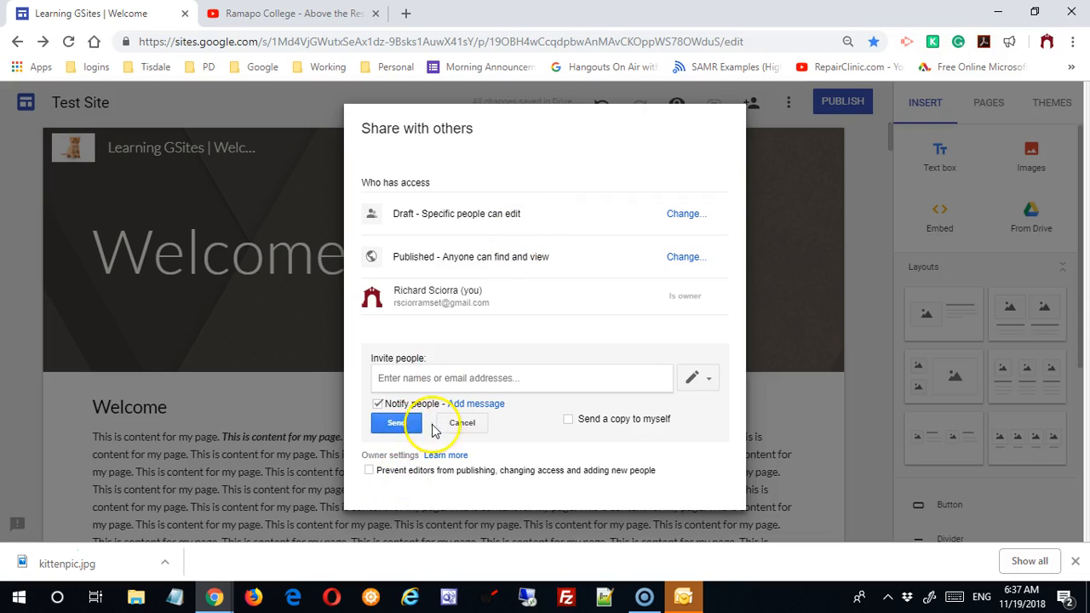
click(462, 422)
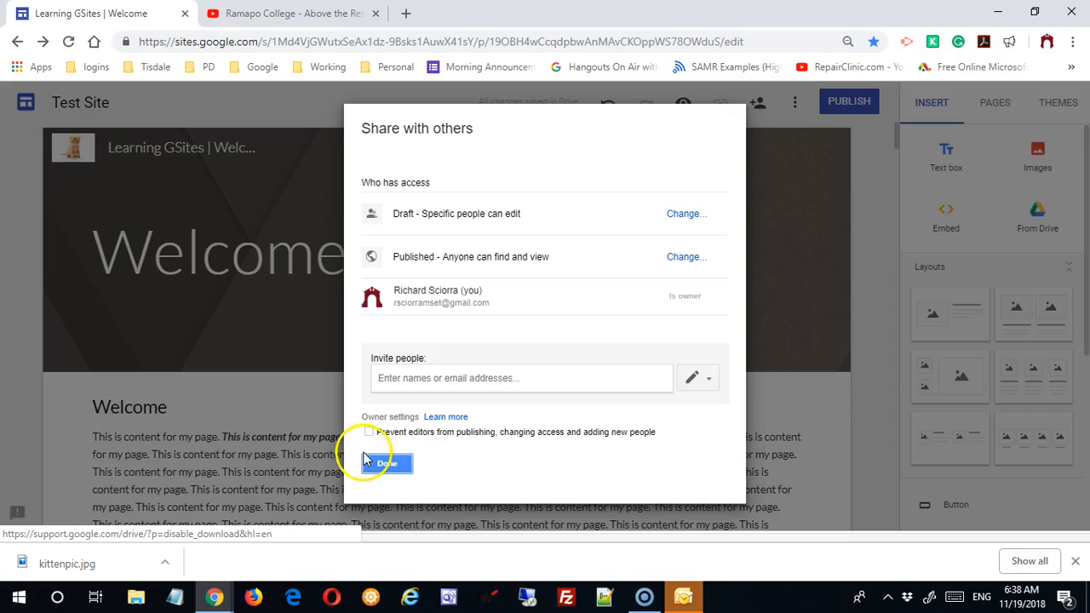
click(389, 463)
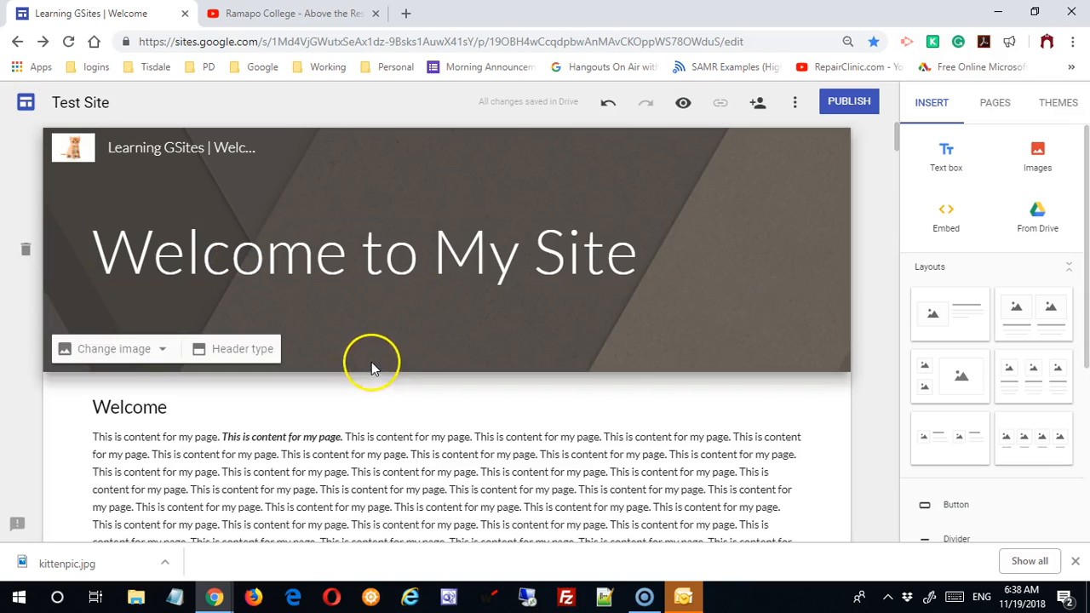
Open the web publishing settings and examine the base URL and the site's own web address.
click(848, 102)
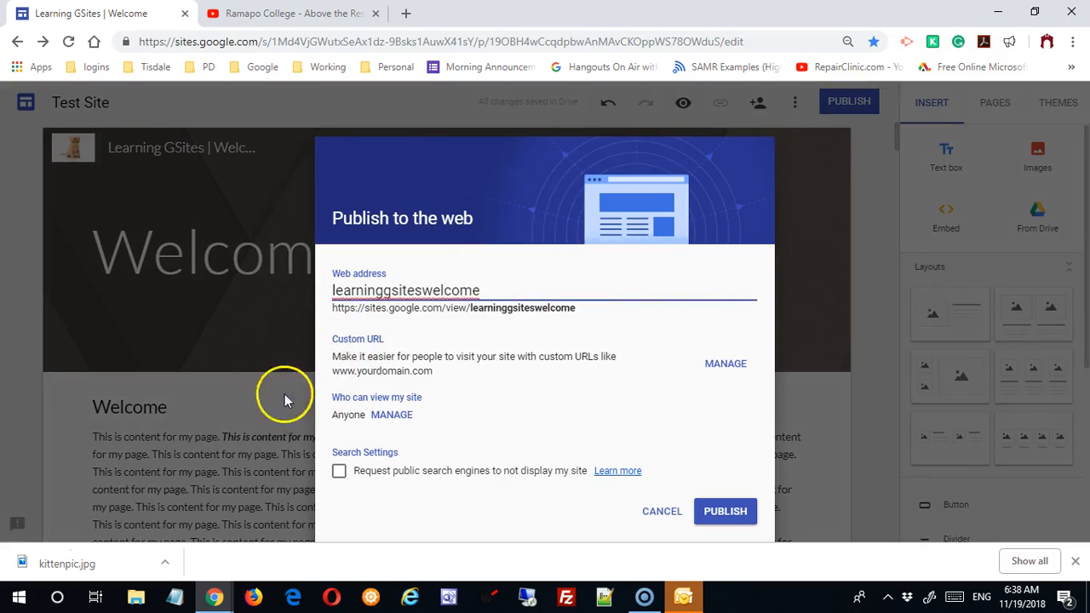
click(469, 308)
drag(470, 306, 332, 307)
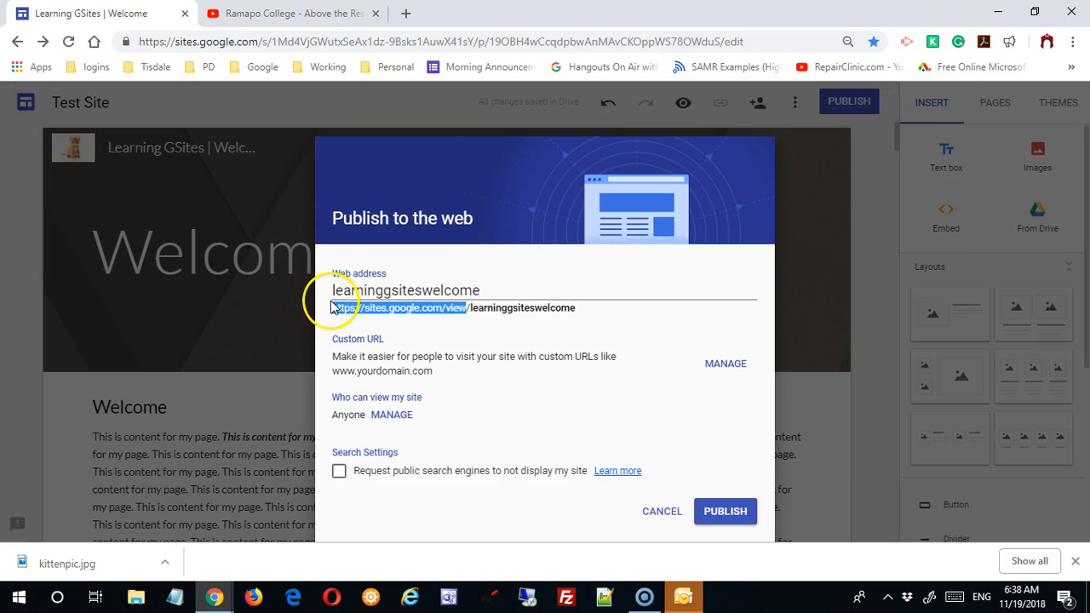
click(482, 308)
drag(476, 300, 308, 314)
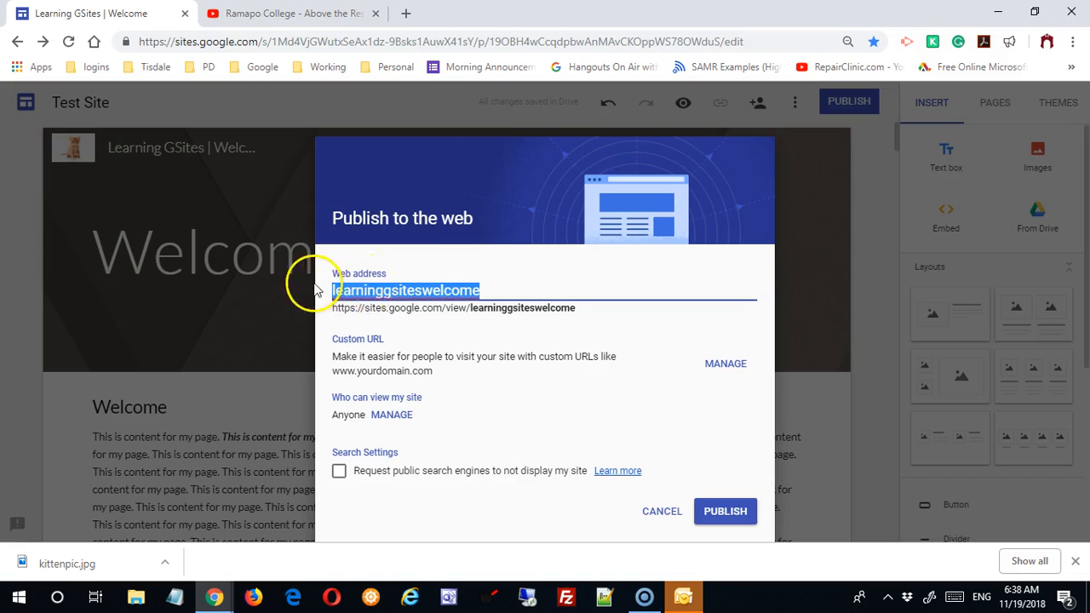
click(504, 288)
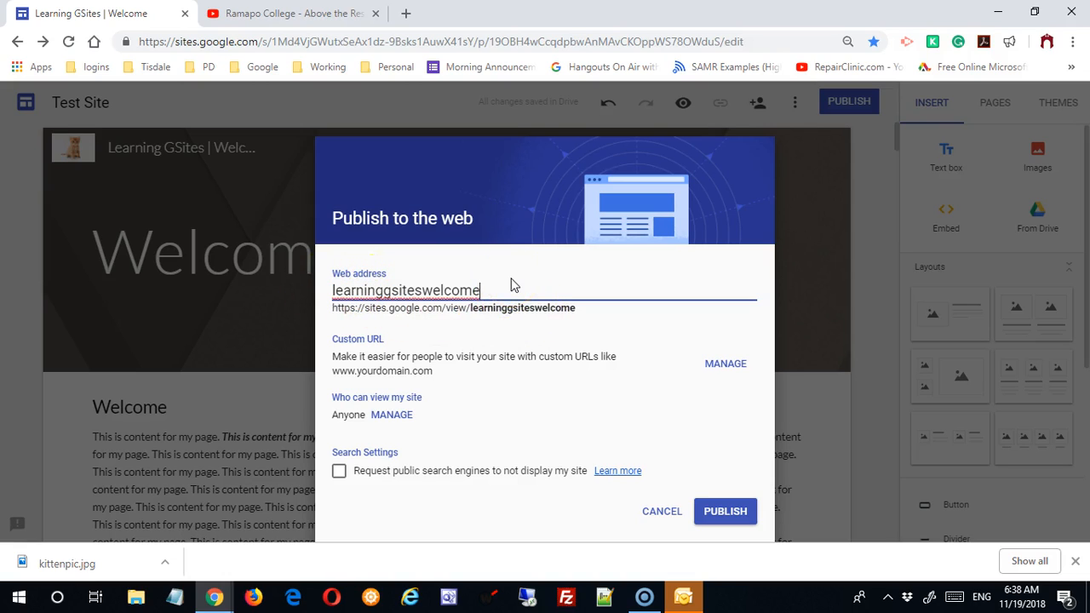
Try learninggsiteswelcometomypage as the site's web address, and remove the added ending.
text(tomypage)
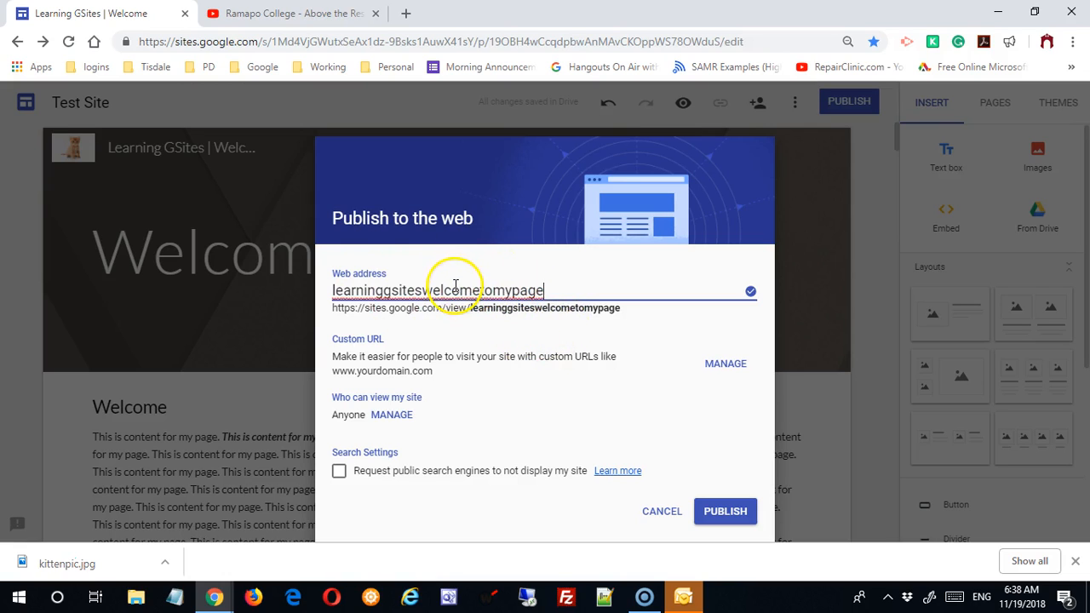
key(BackSpace)
key(BackSpace)
key(BackSpace)
key(BackSpace)
key(BackSpace)
key(BackSpace)
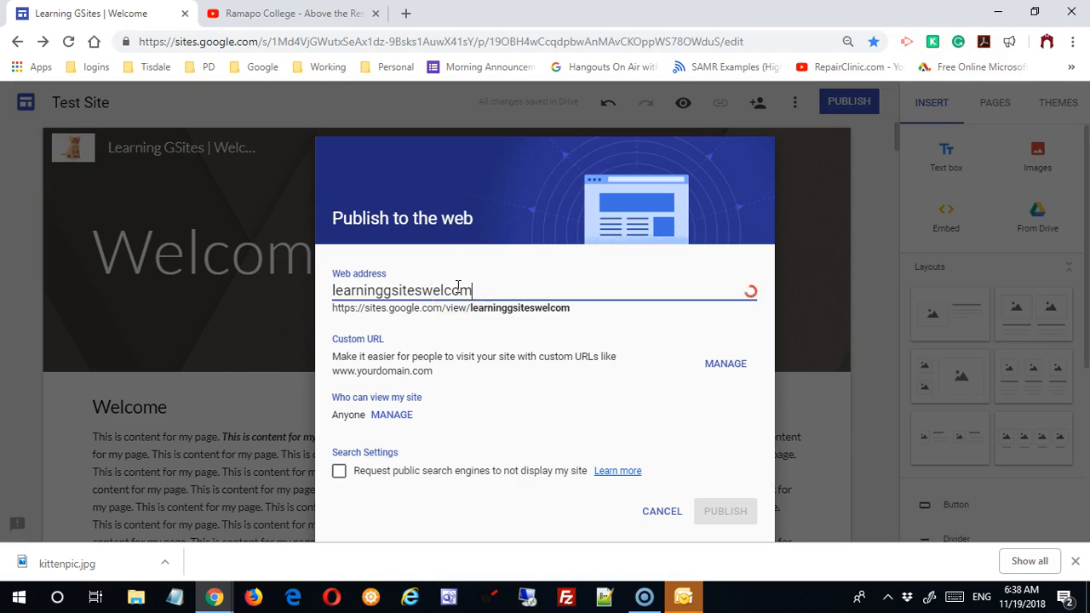
Try welcome and welcometomysite as the site's web address, and settle on welcometomysite1234.
double_click(458, 286)
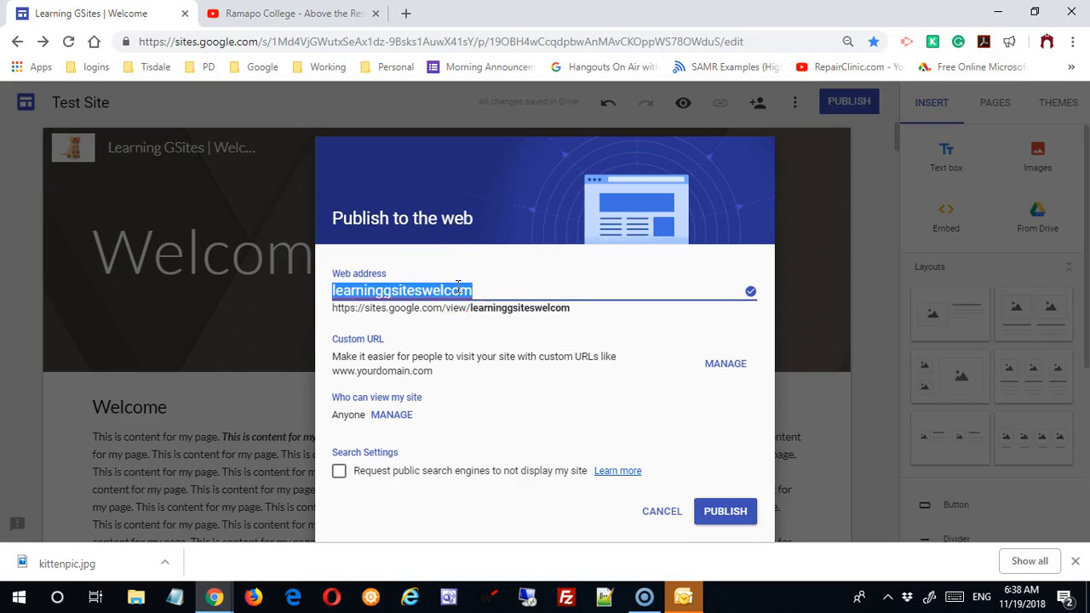
text(welcome)
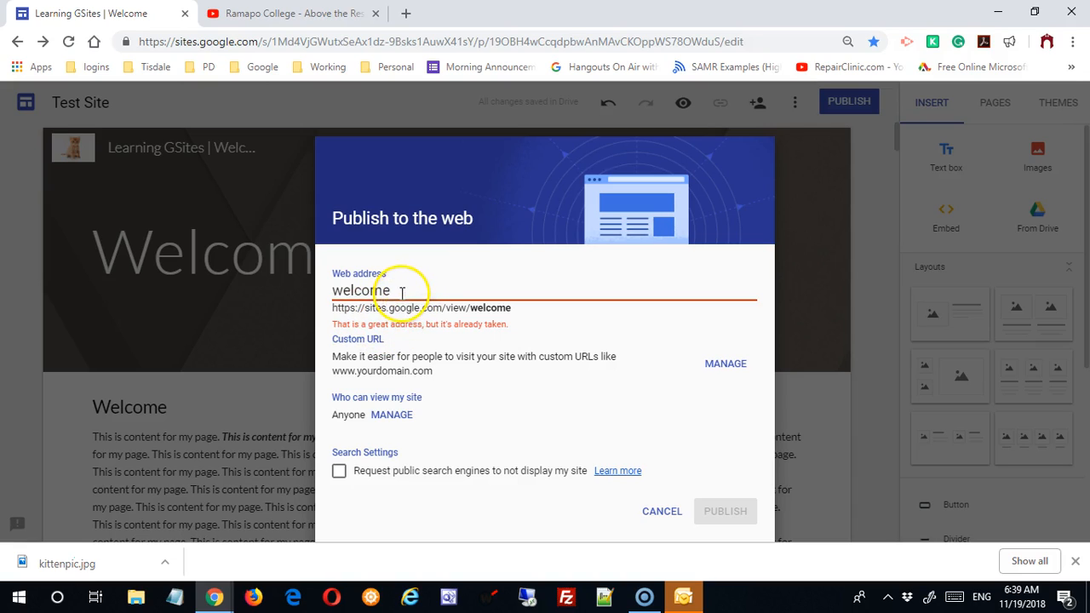
text(tomysite)
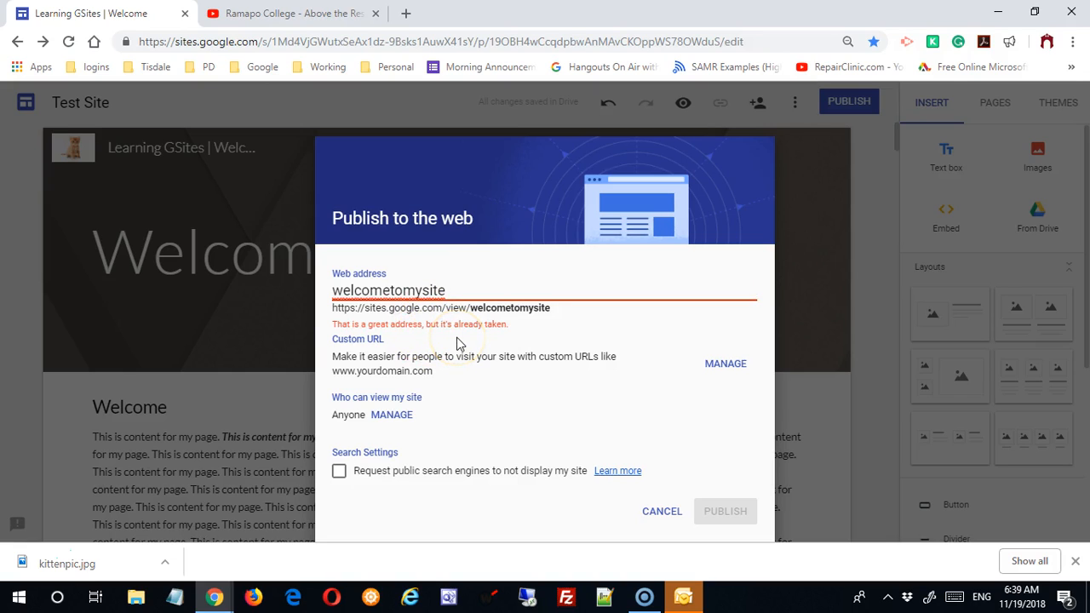
text(1234)
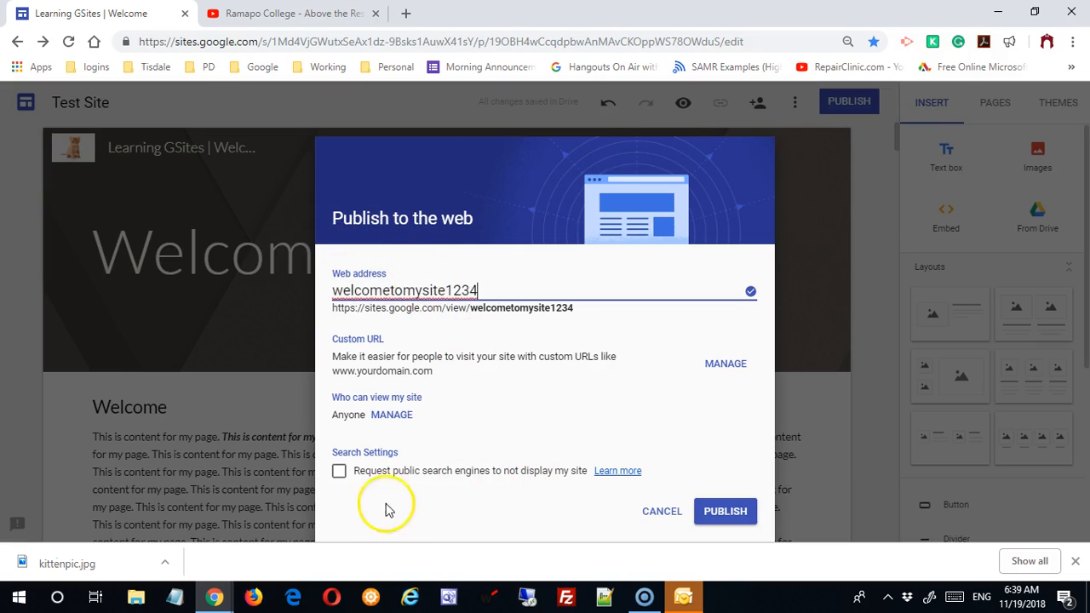
Try the request for public search engines not to display the site, turn it back off, and publish the site.
click(340, 474)
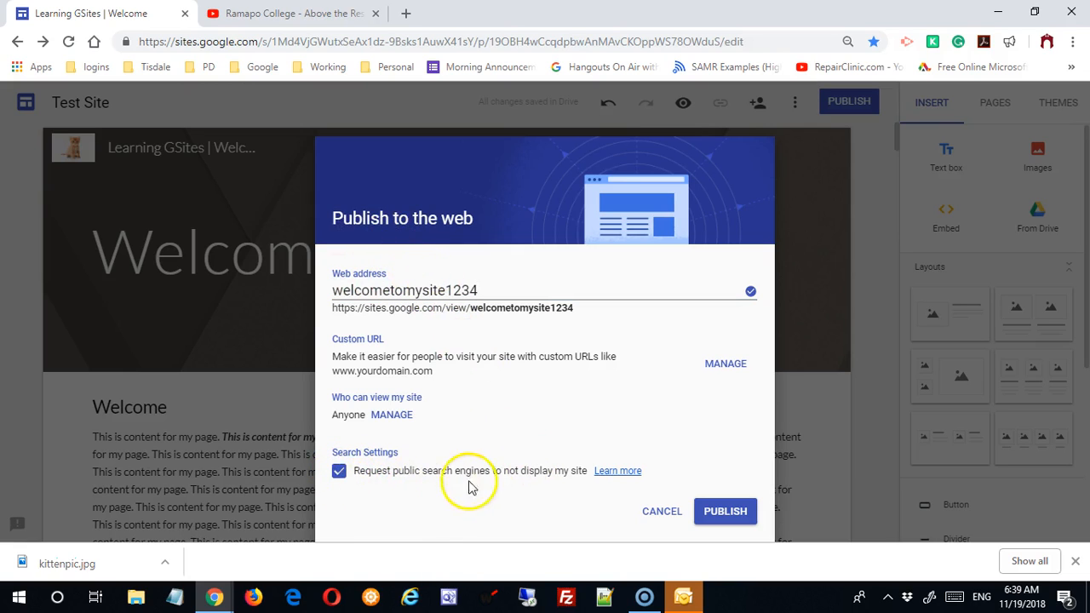
click(339, 472)
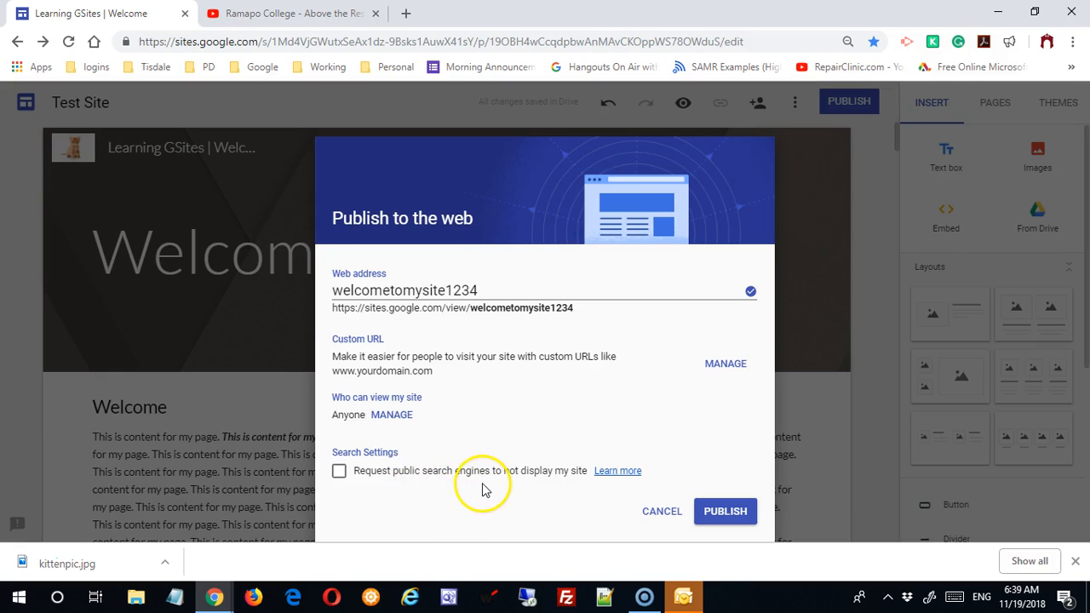
click(725, 512)
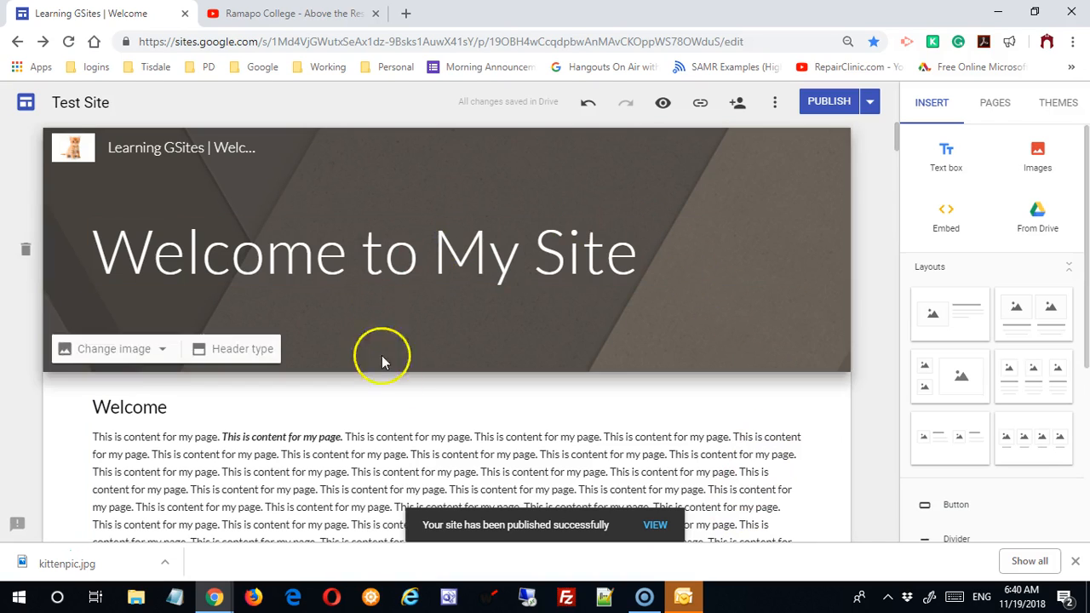
Change the Welcome heading above the first paragraph to "Welcome to My Site".
double_click(261, 409)
click(262, 411)
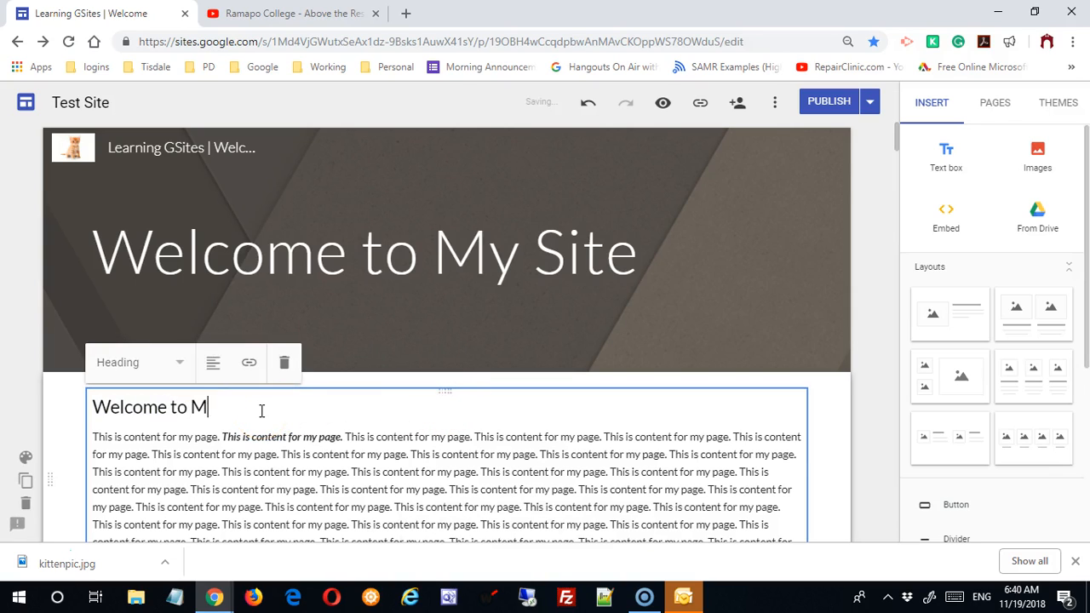
click(480, 454)
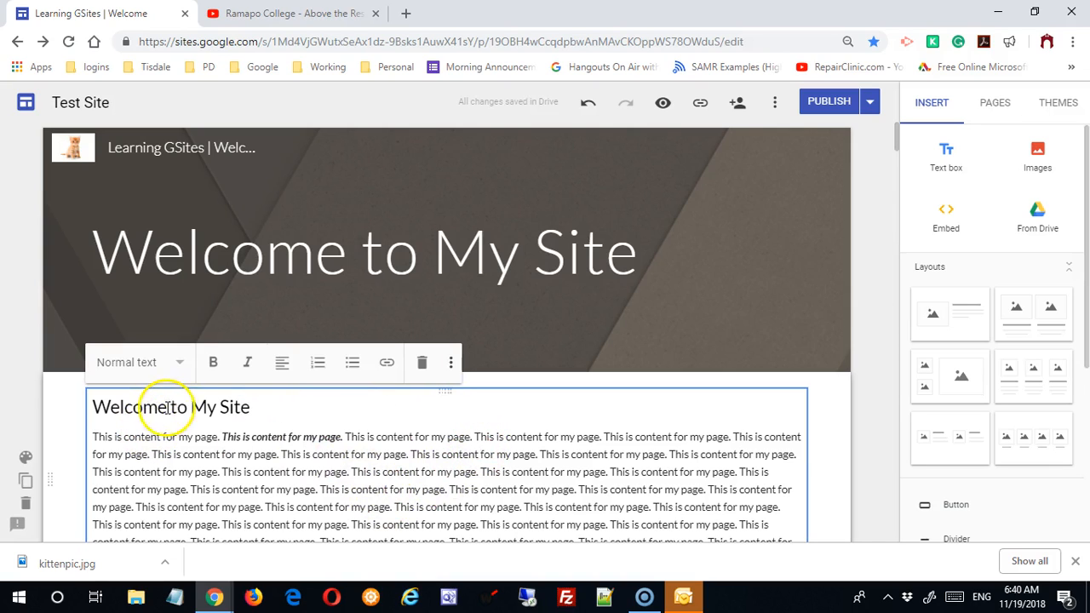
drag(167, 407, 96, 407)
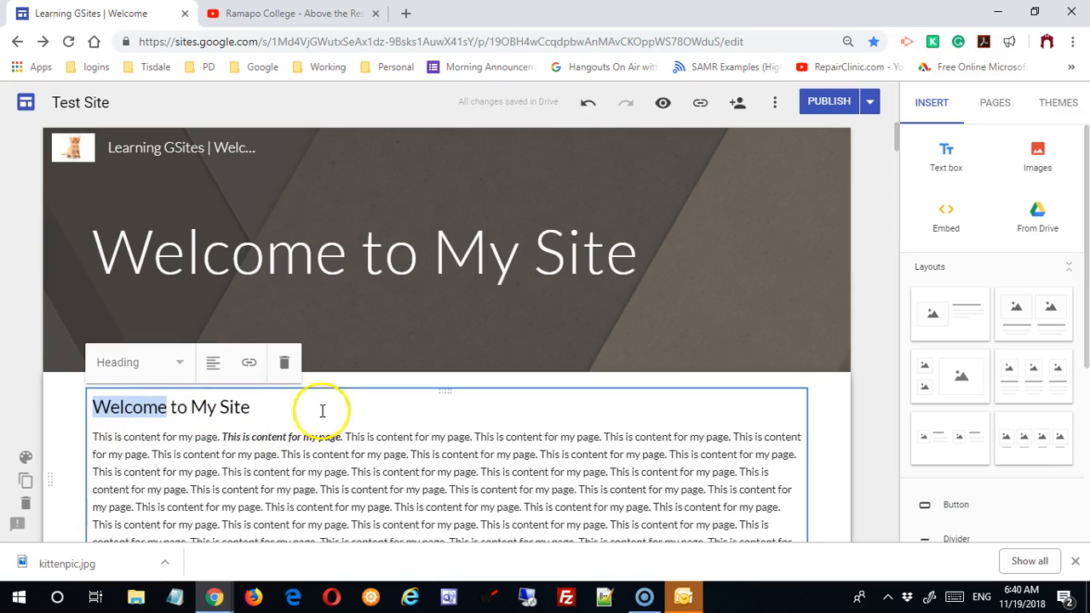
View the published site to compare its heading with the edited one, and return to the editor.
click(870, 103)
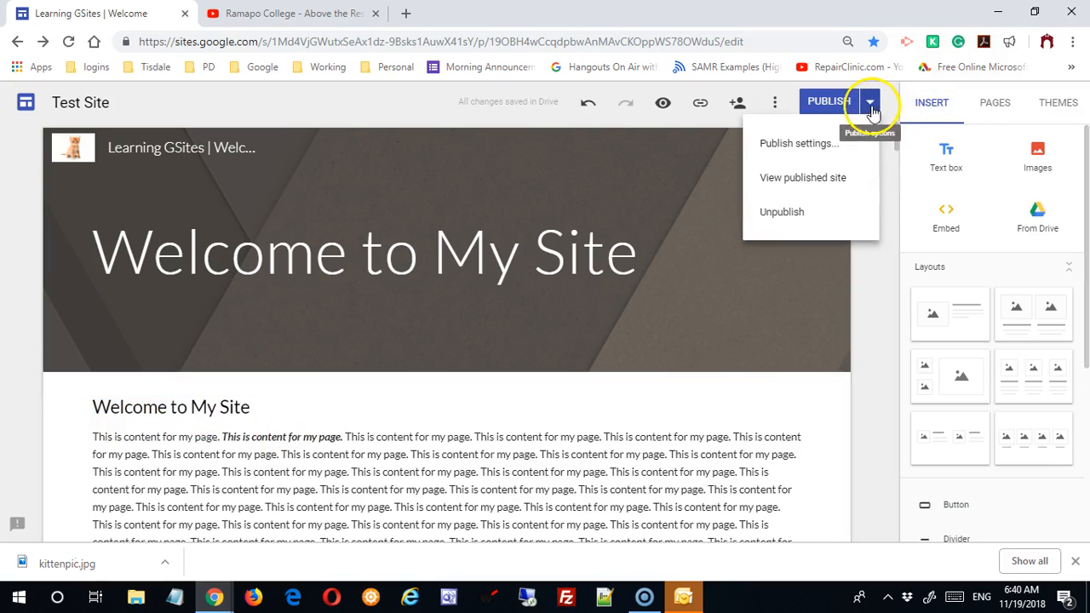
click(806, 177)
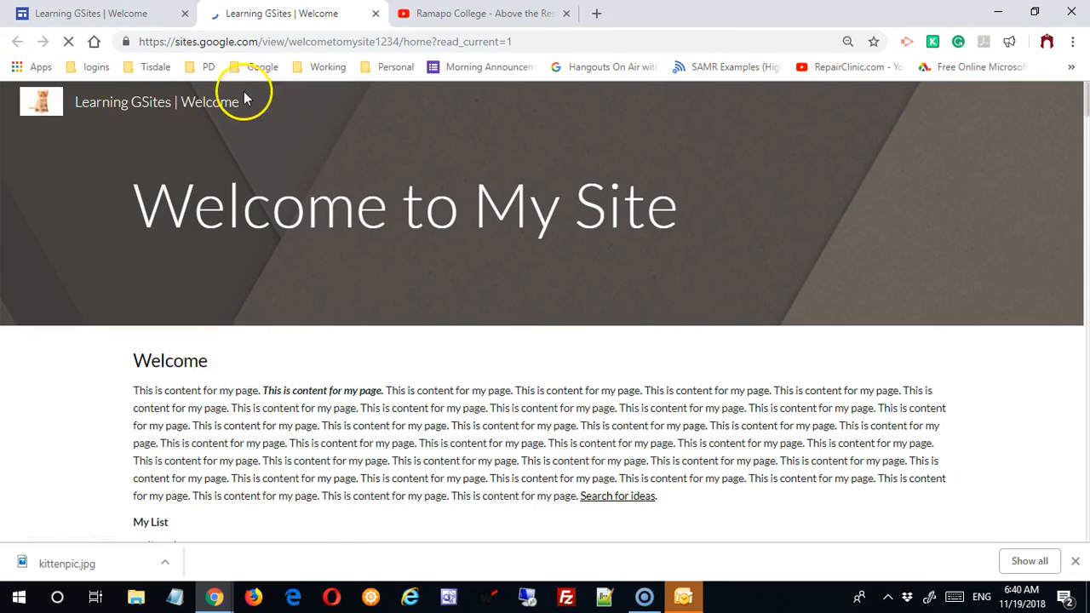
click(136, 13)
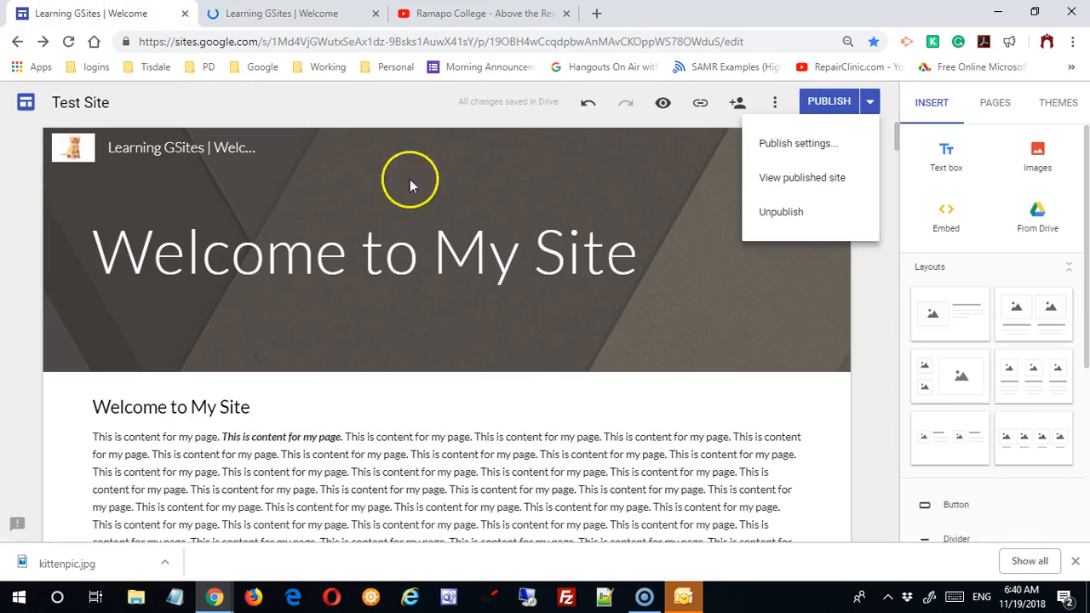
Publish the heading change and reload the open published page to check it, returning to the editor.
click(816, 104)
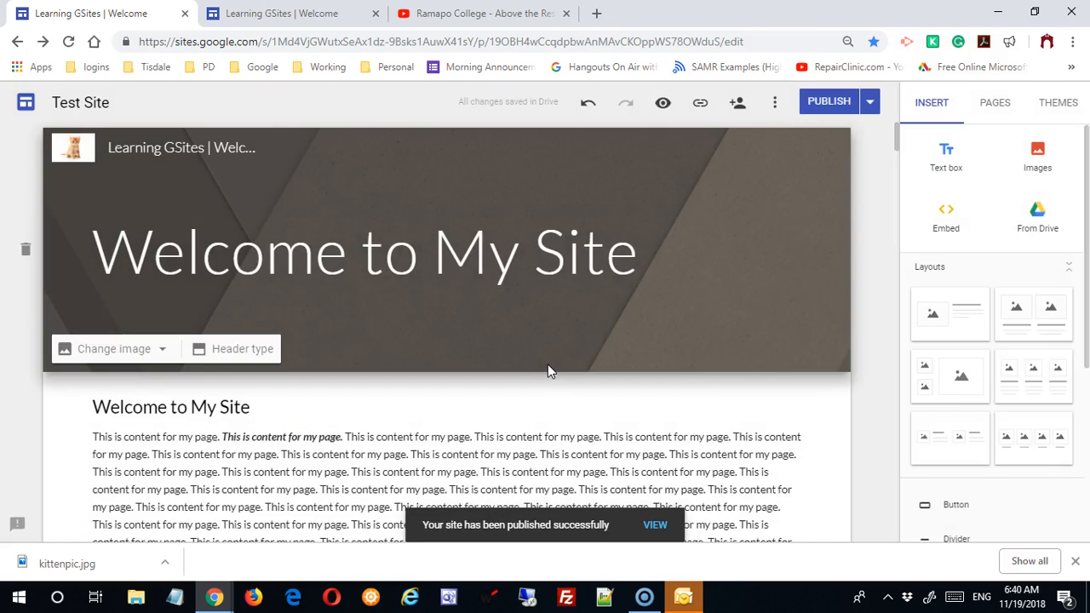
click(273, 12)
click(69, 42)
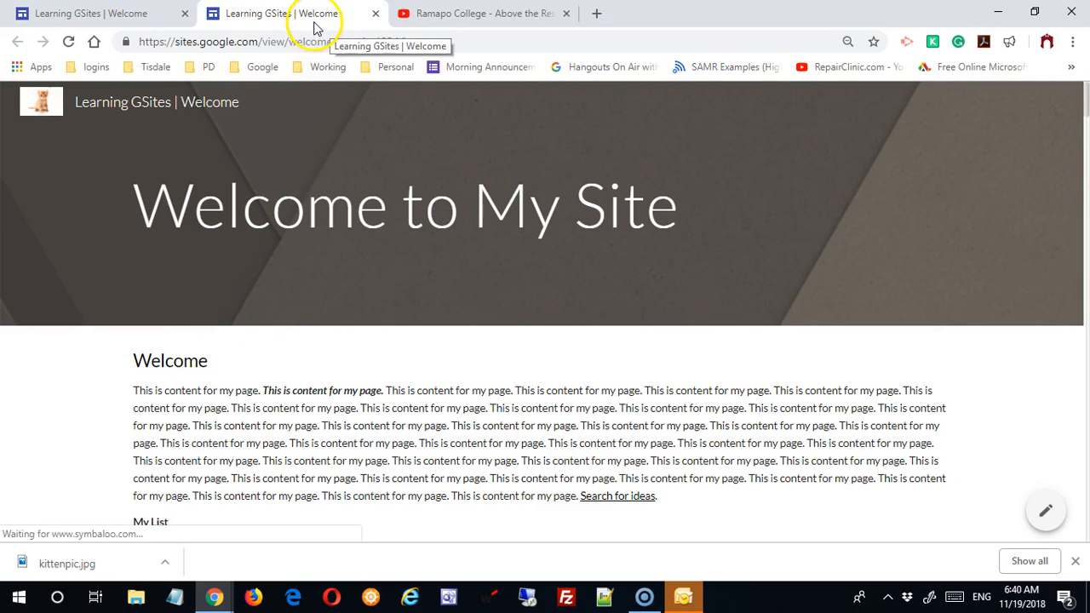
click(128, 15)
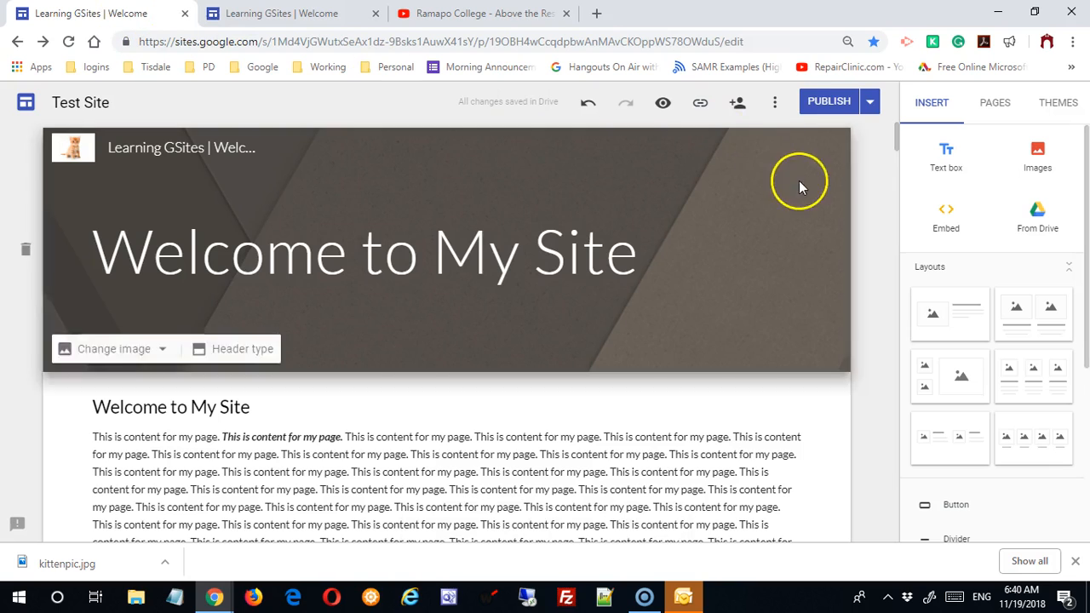
Publish the site once more and open a fresh view of the published site.
click(828, 103)
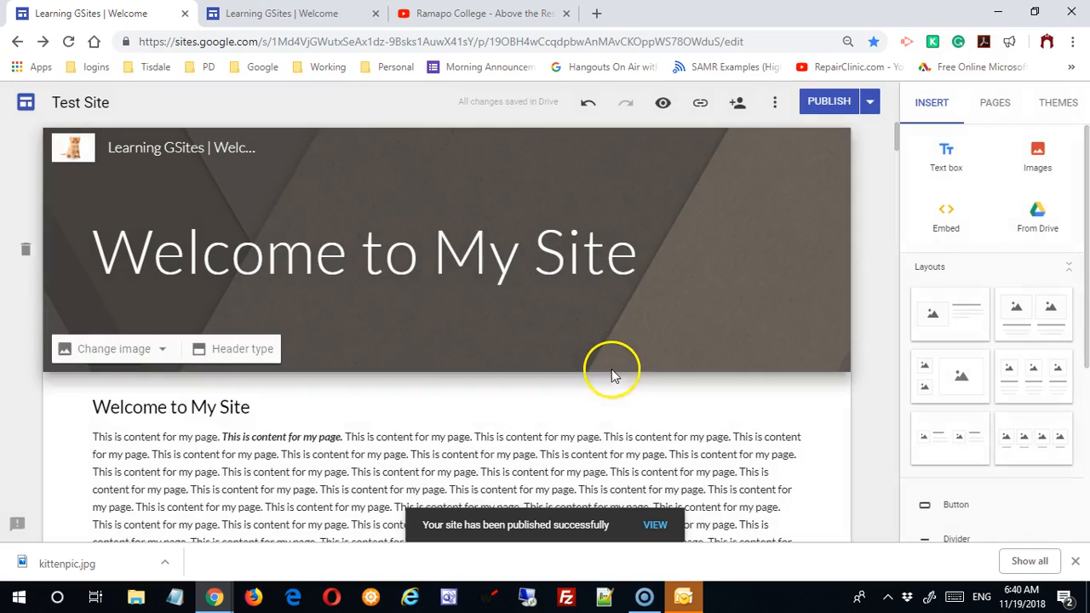
click(869, 103)
click(825, 177)
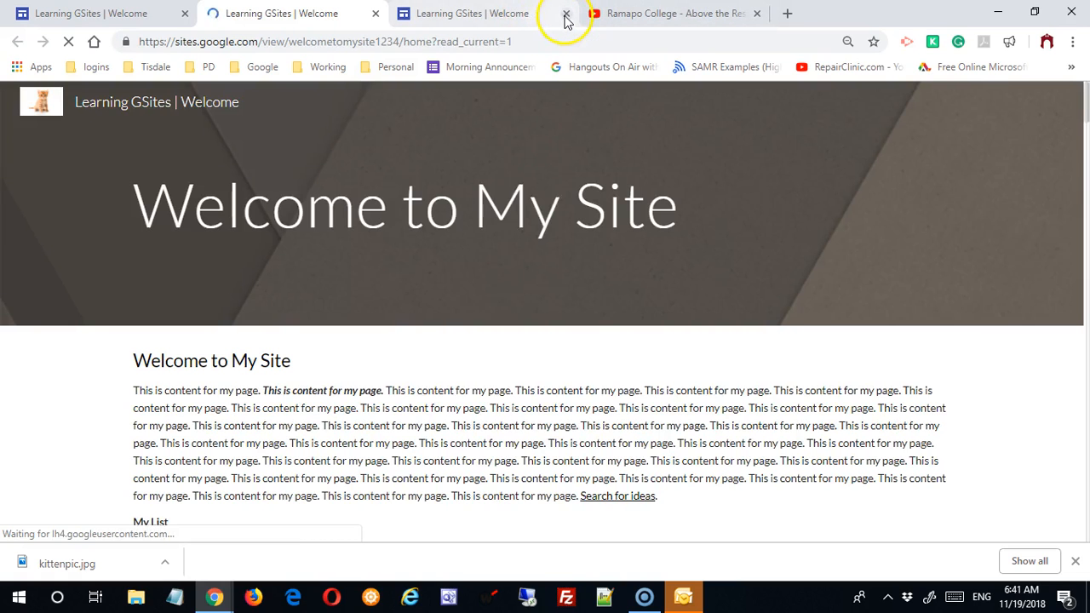
Close both published-site pages and the Ramapo College video page, and go back to editing the site.
click(566, 14)
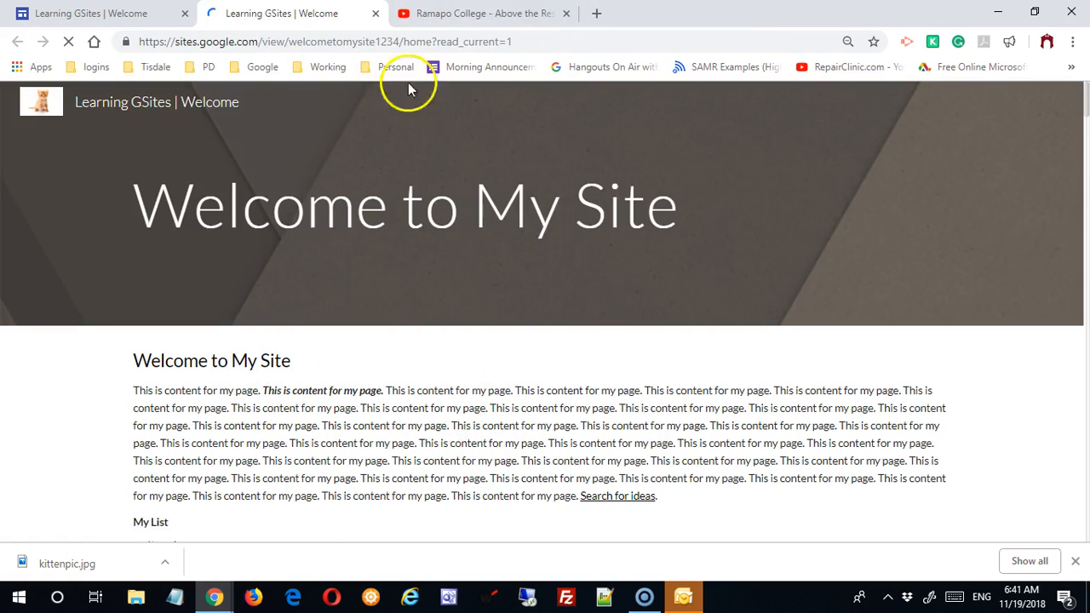
click(374, 14)
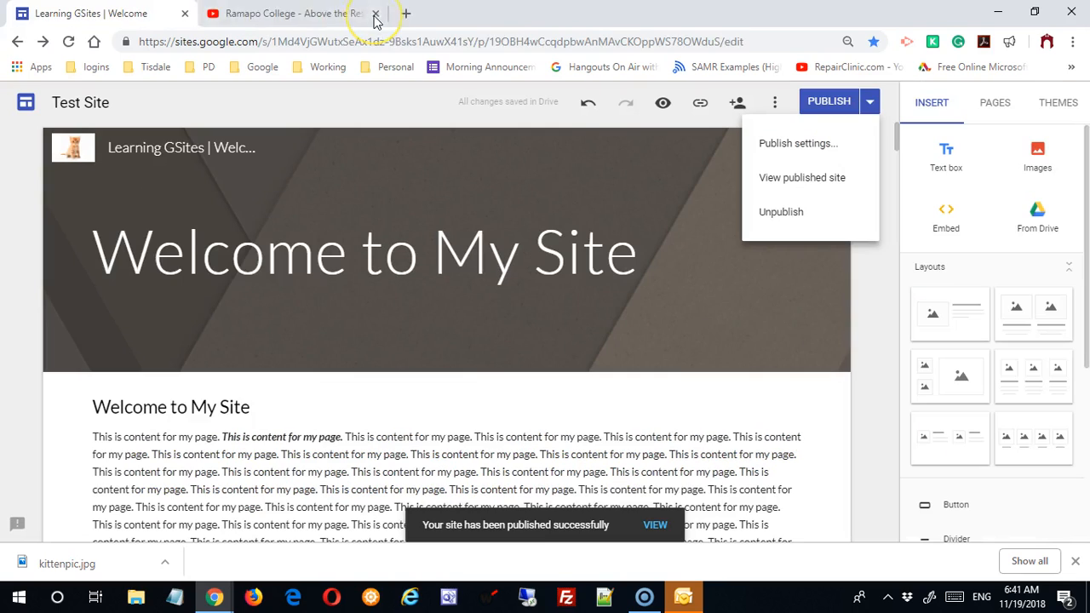
click(375, 14)
click(723, 506)
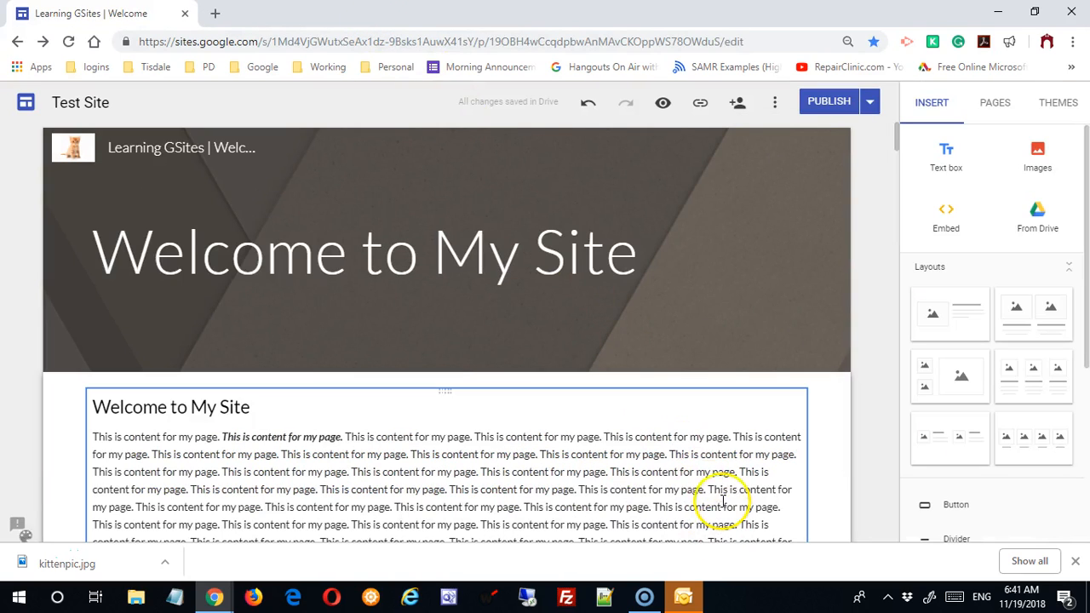
click(705, 445)
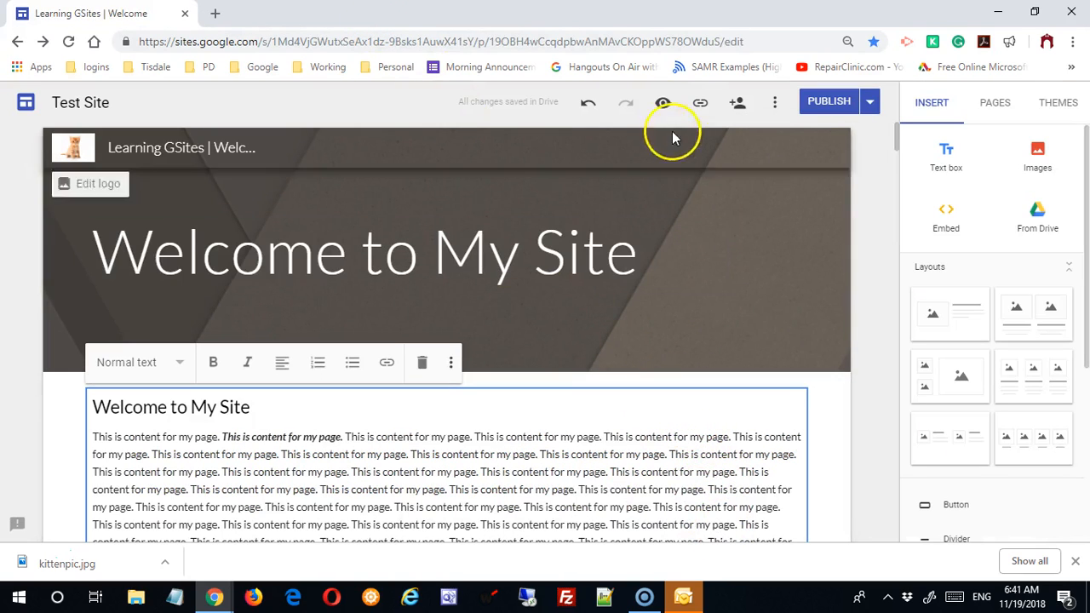
Copy the published site link to the clipboard.
click(701, 104)
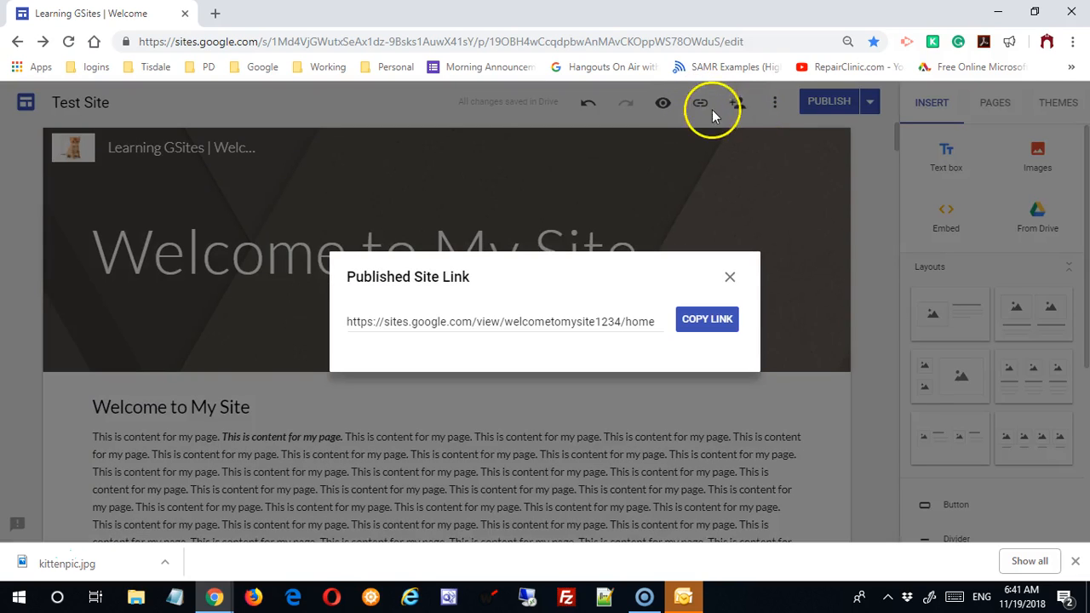
click(499, 323)
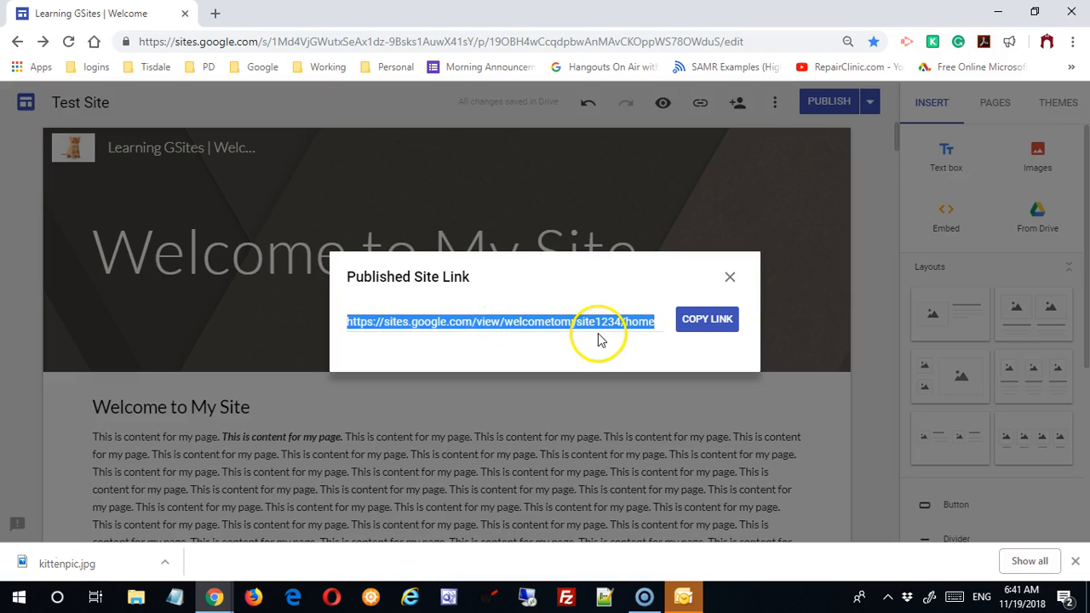
click(702, 319)
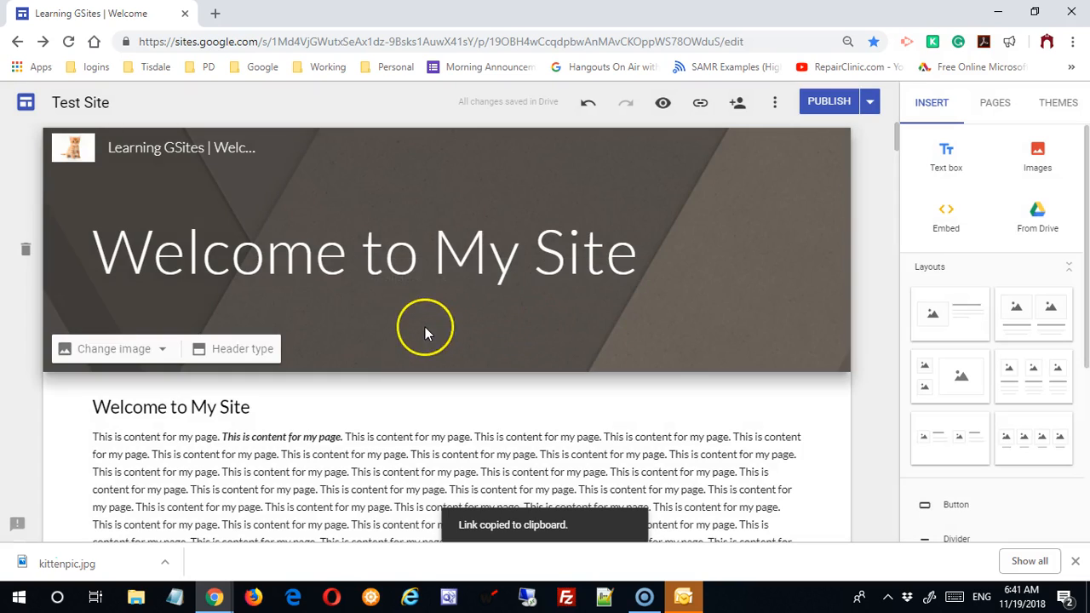
click(701, 103)
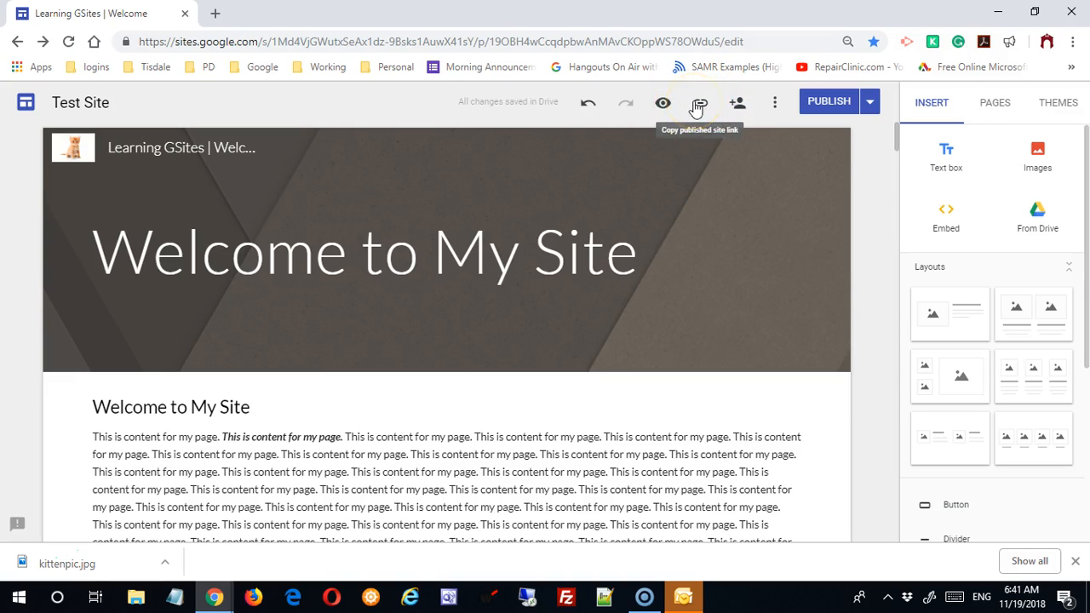
Review the site's additional options and the publish options, and close the publish settings without saving.
click(778, 104)
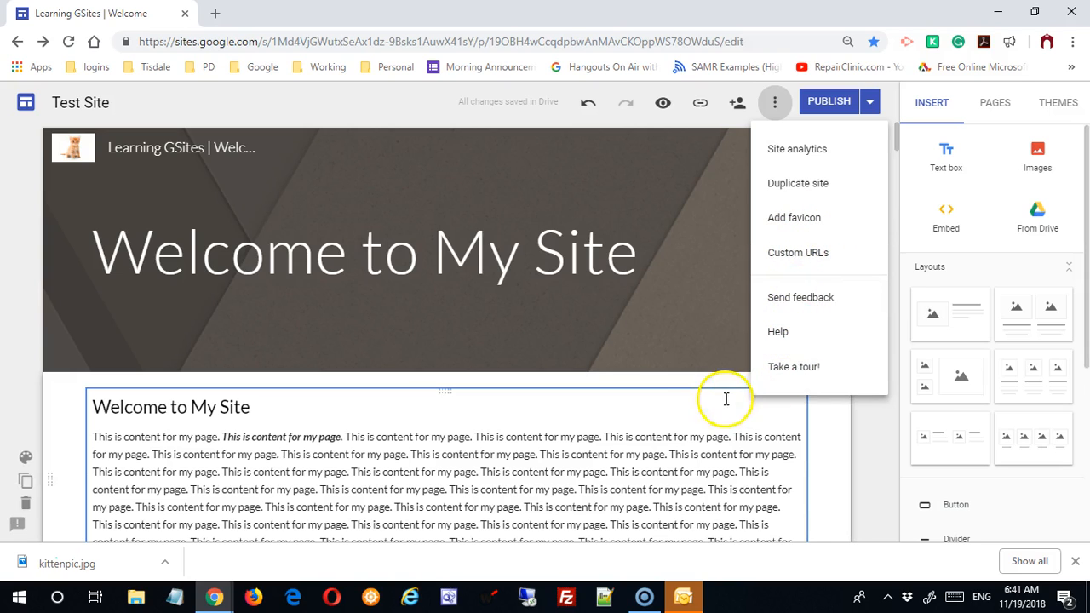
click(698, 402)
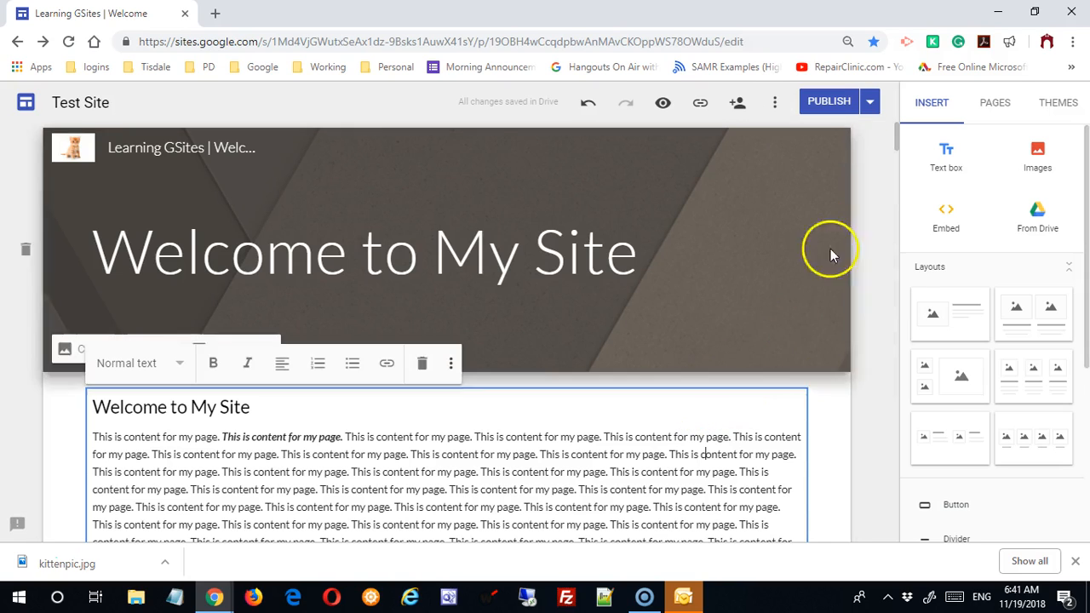
click(872, 103)
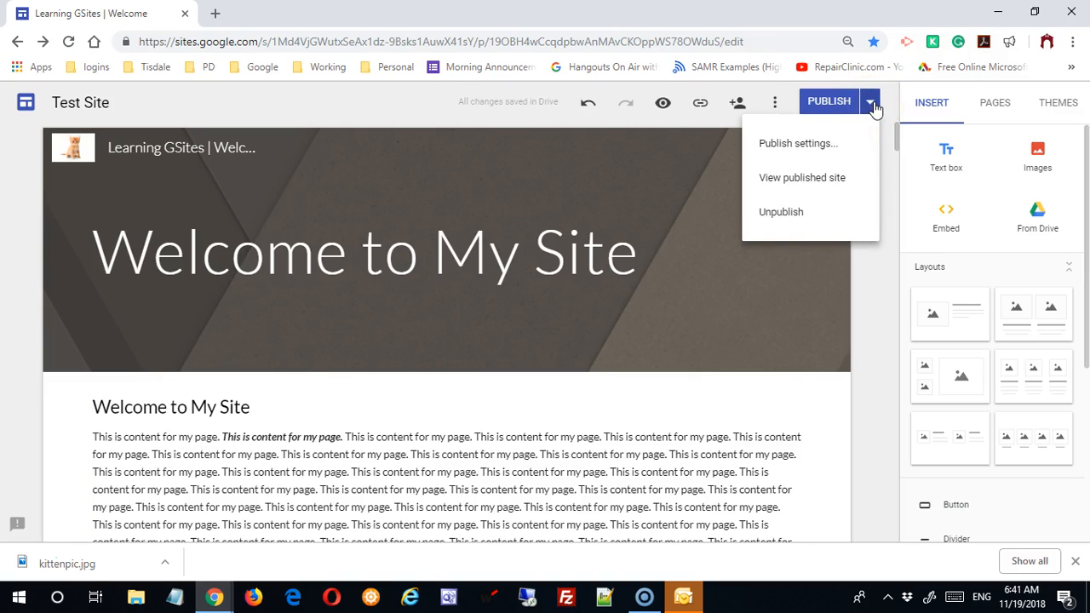
click(792, 220)
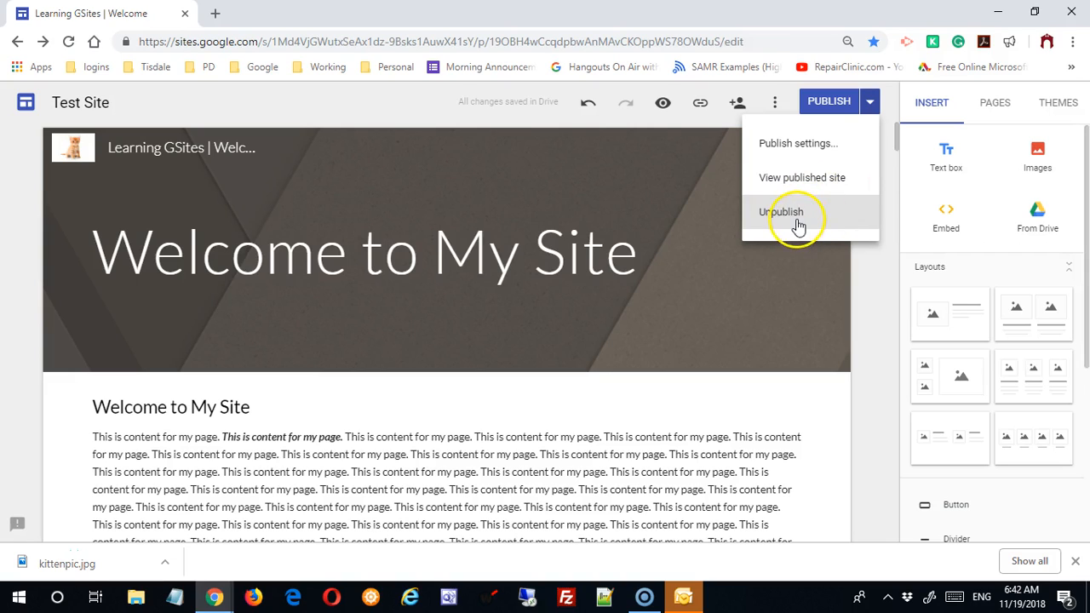
click(810, 157)
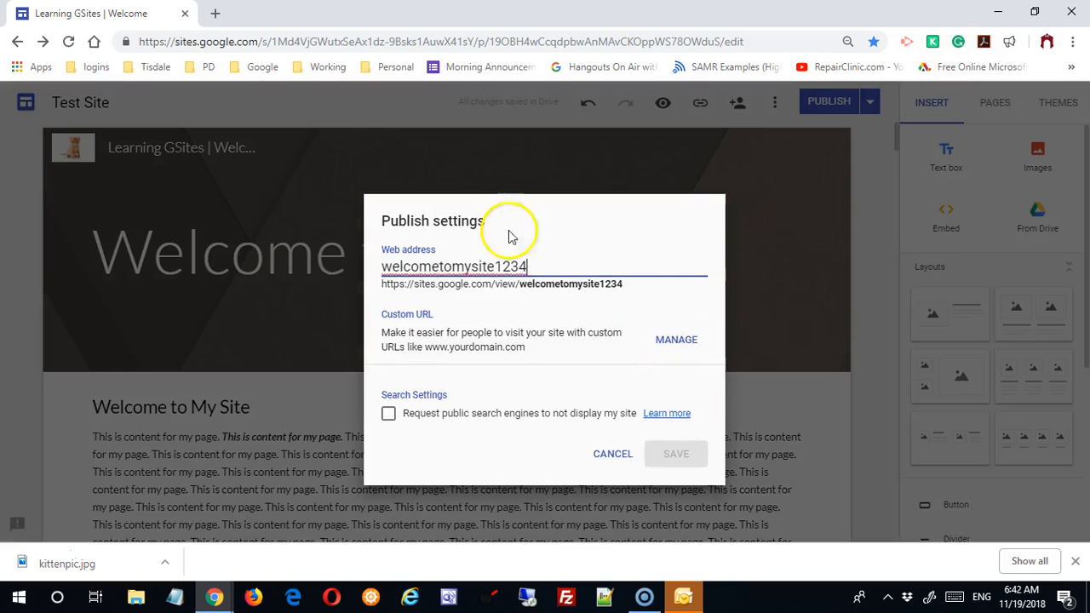
click(622, 453)
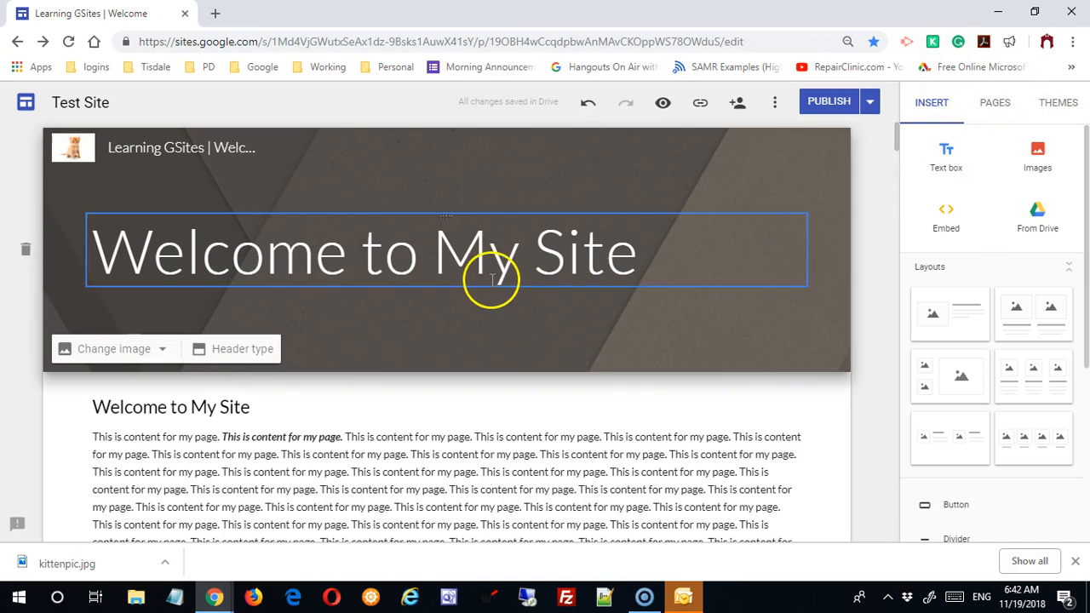
scroll(511, 341, down, 15)
scroll(500, 345, down, 20)
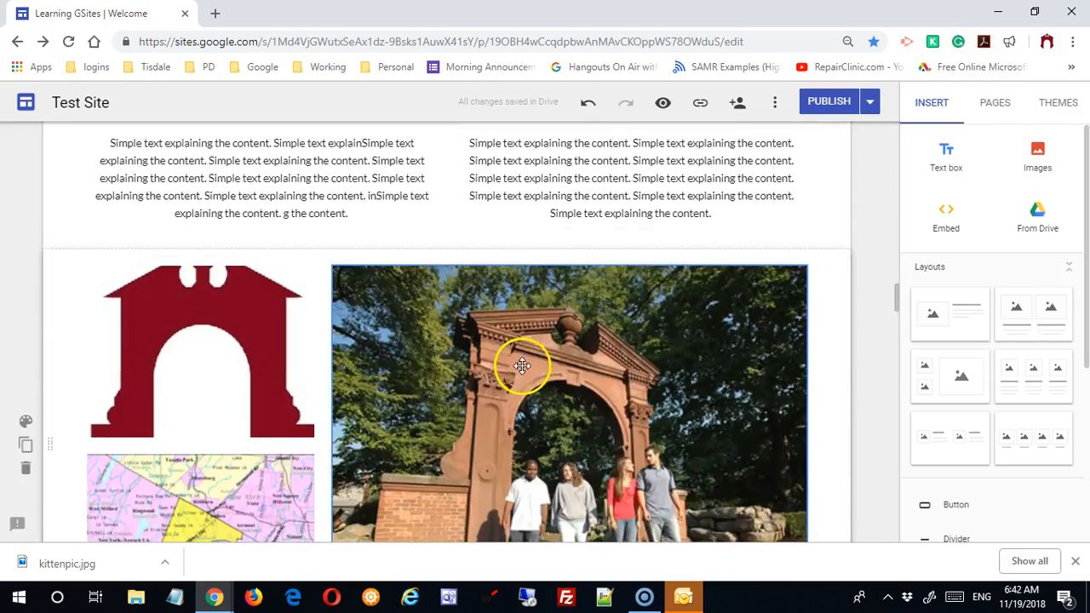
scroll(538, 362, up, 20)
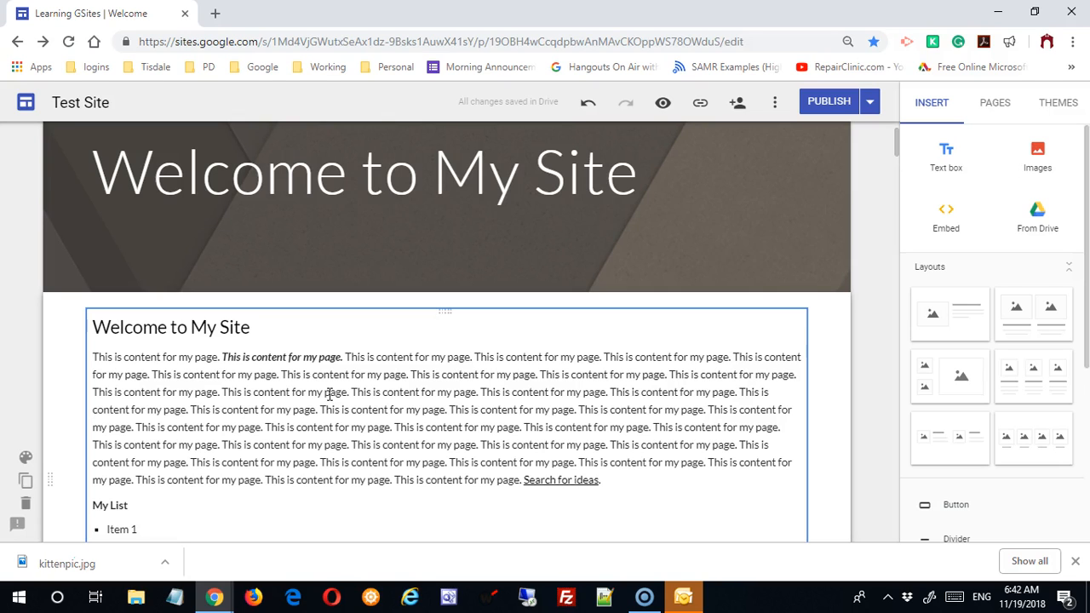
scroll(559, 385, up, 1)
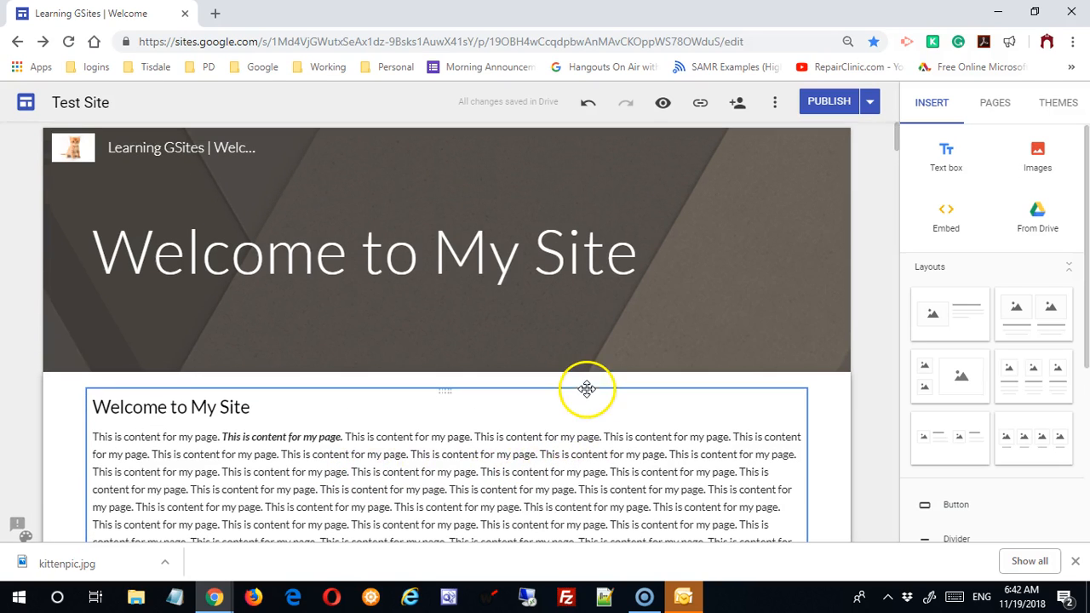